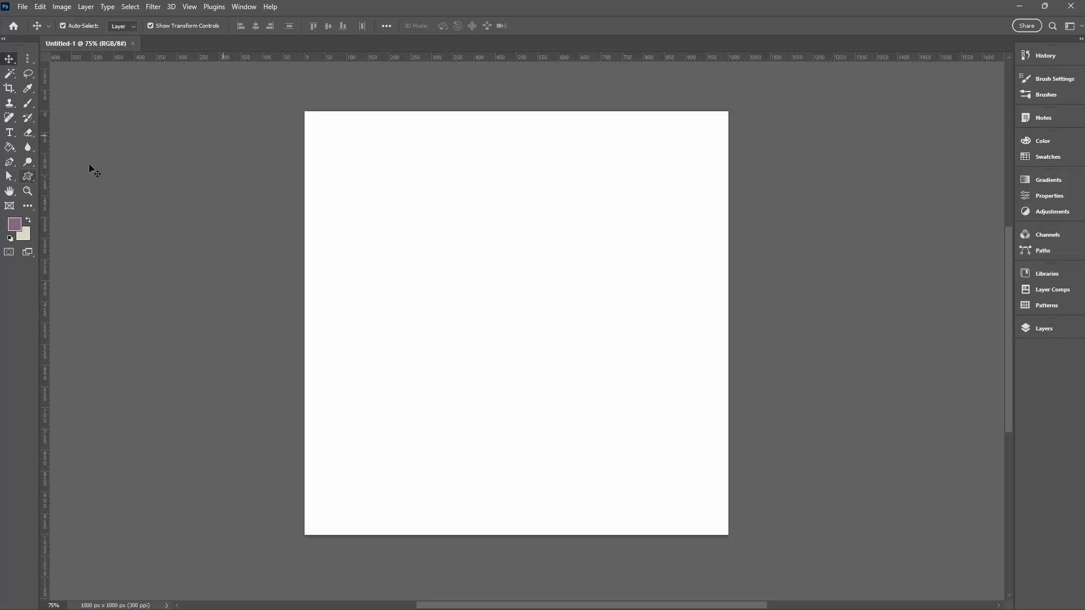
Step: Draw a small purple crown, layer 'Crown 5 1' at about 82×93 px, near the canvas top and select it
left_click(28, 177)
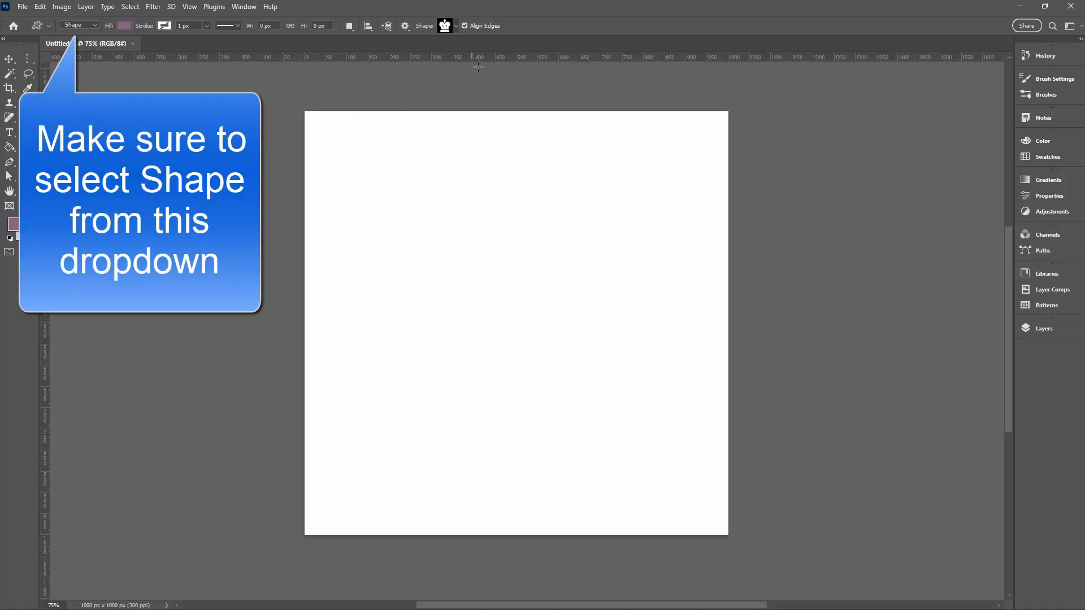
left_click_drag(477, 114, 512, 154)
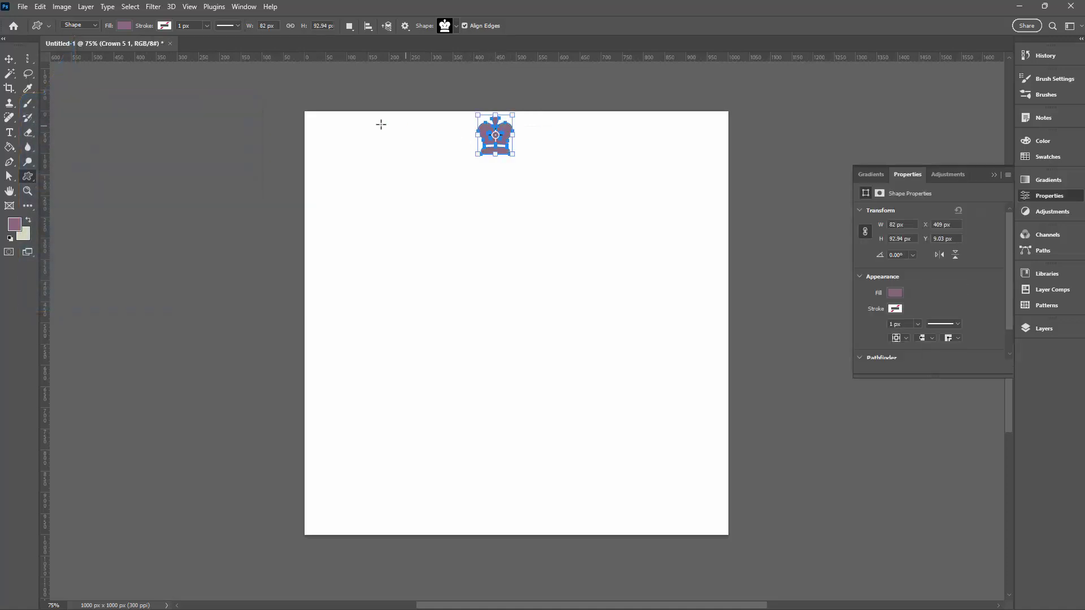
left_click(9, 58)
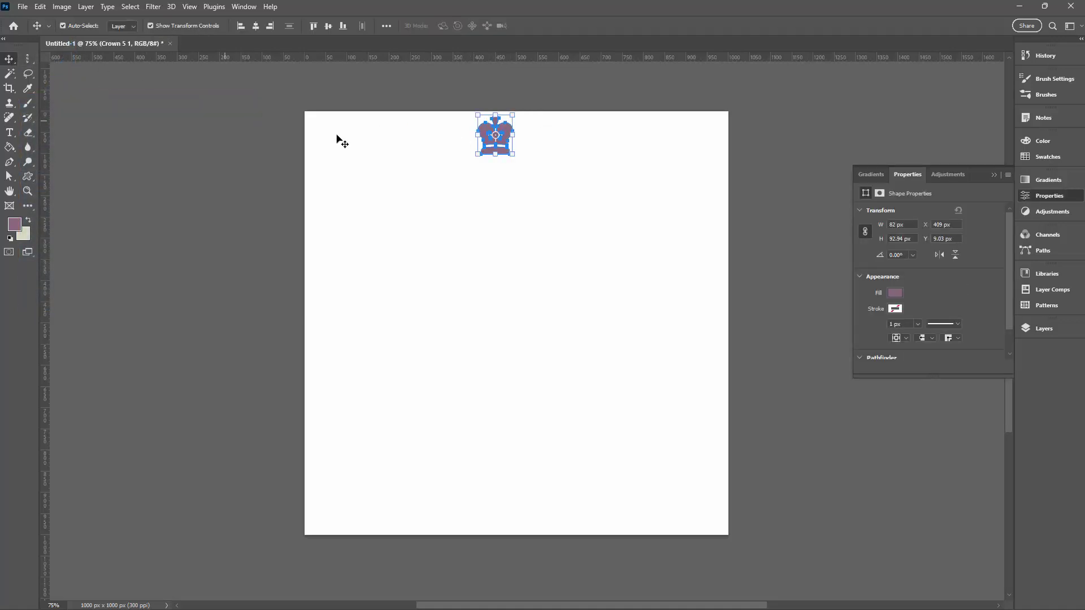
left_click(372, 148)
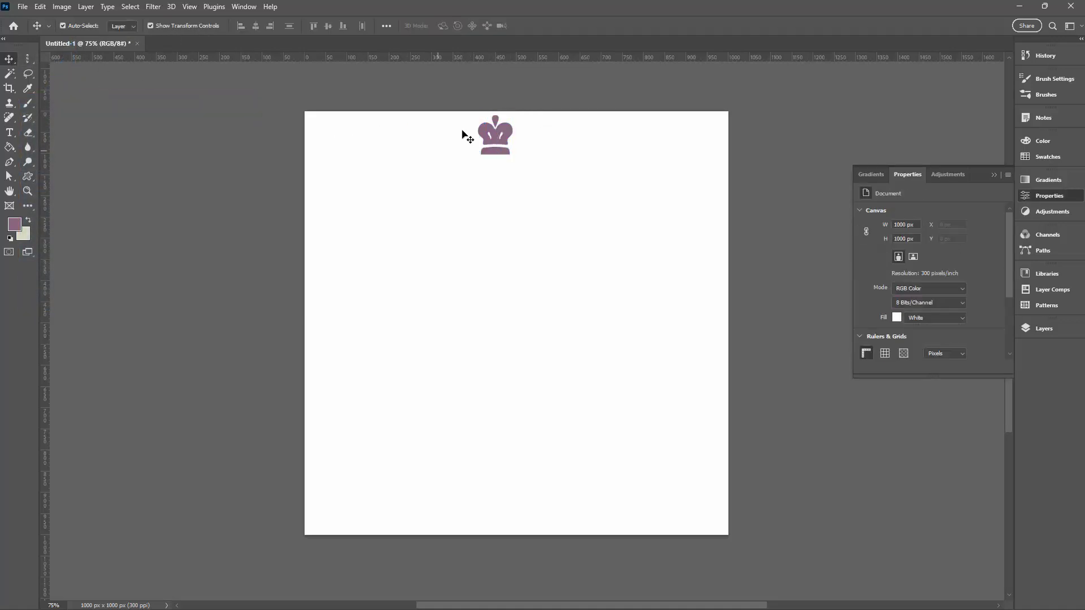
left_click(994, 175)
left_click(497, 146)
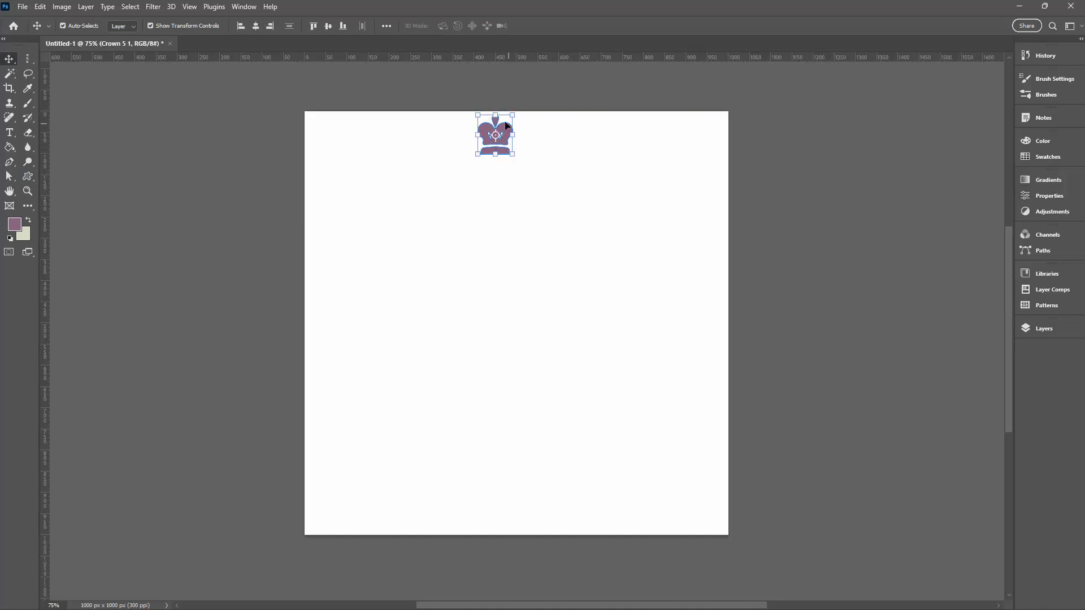
Step: Align the crown's horizontal centre to the canvas, leaving it near the top edge
left_click(386, 26)
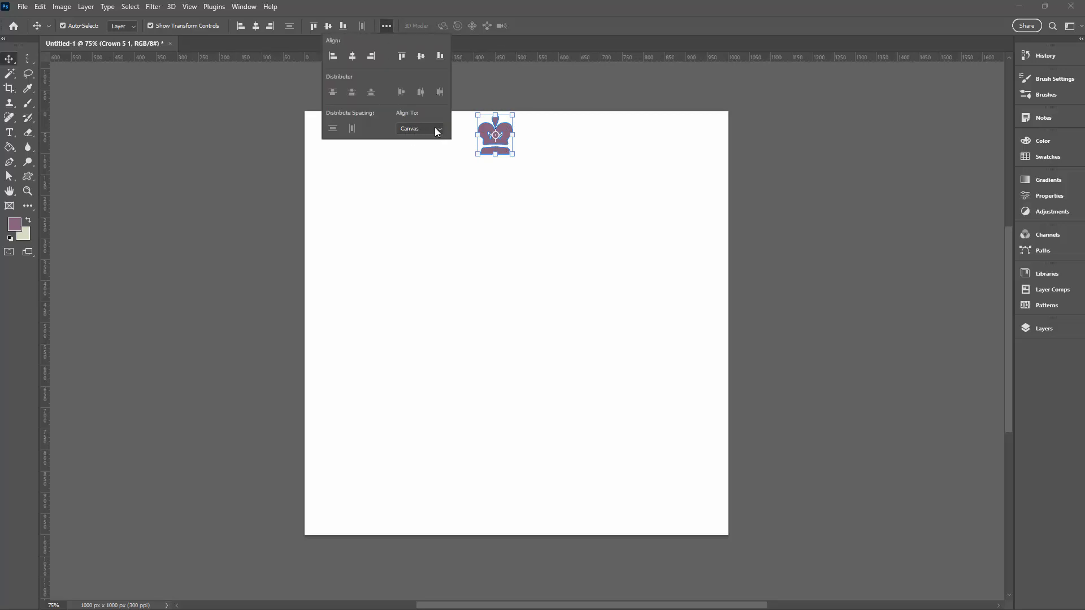
left_click(353, 56)
left_click(465, 75)
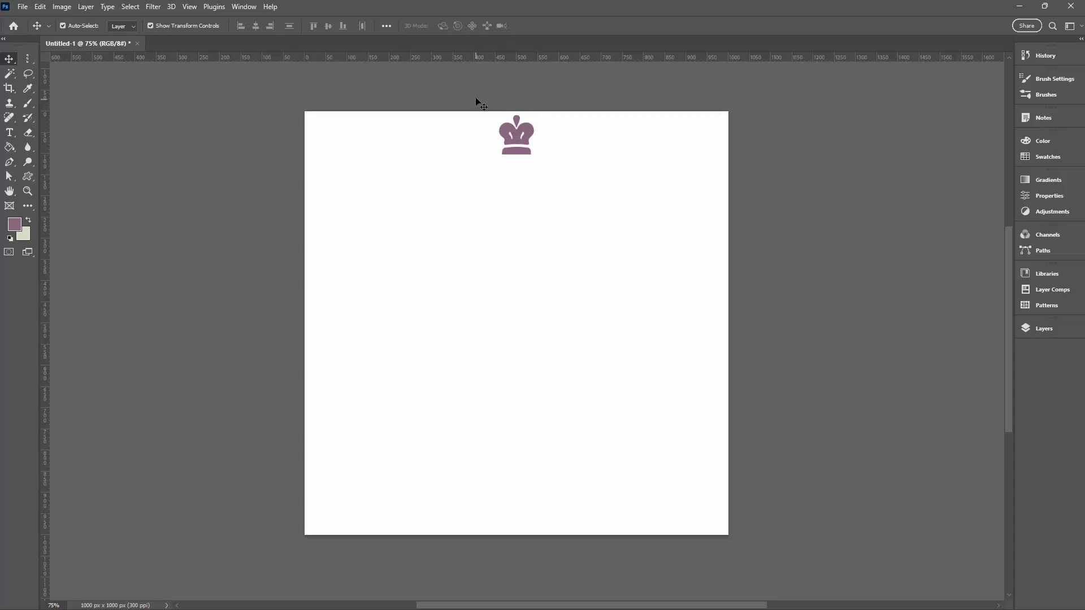
Step: Select the crown and show the Actions panel, enlarged to list the saved action sets
left_click_drag(477, 101, 588, 187)
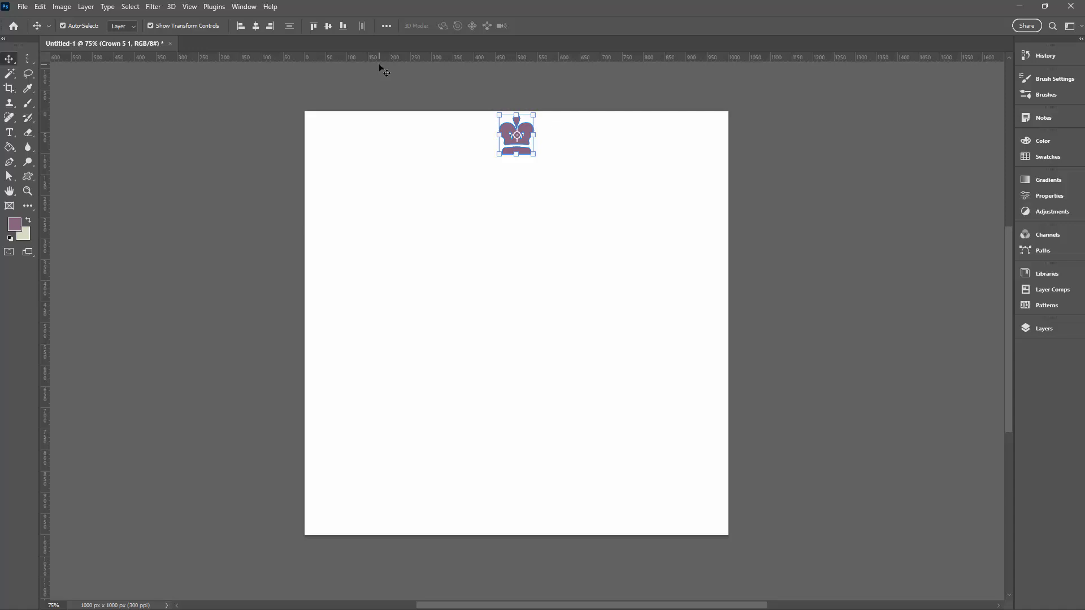
left_click(243, 8)
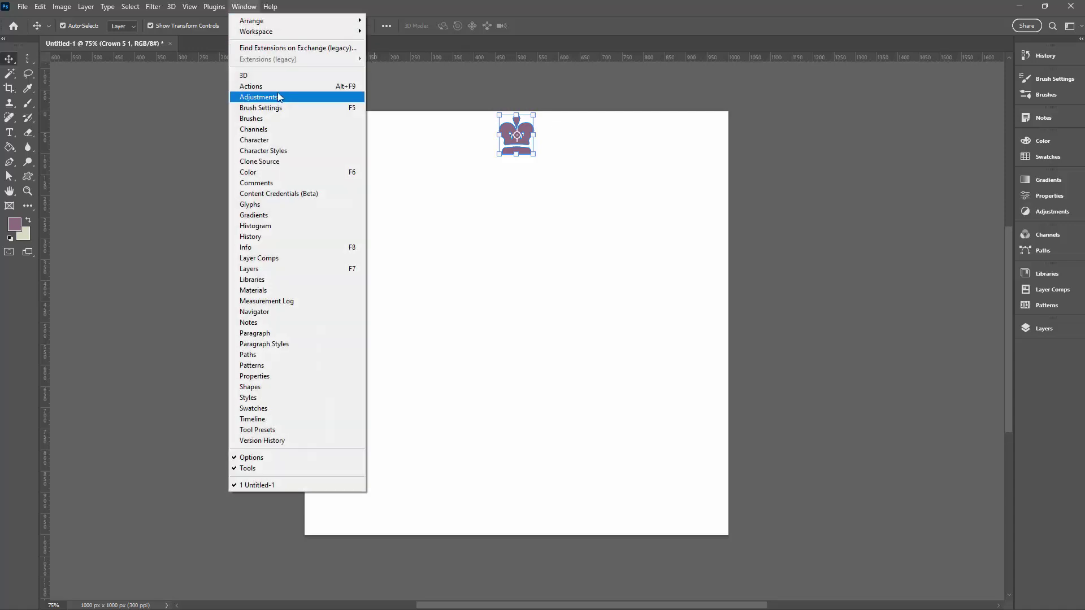
left_click(280, 87)
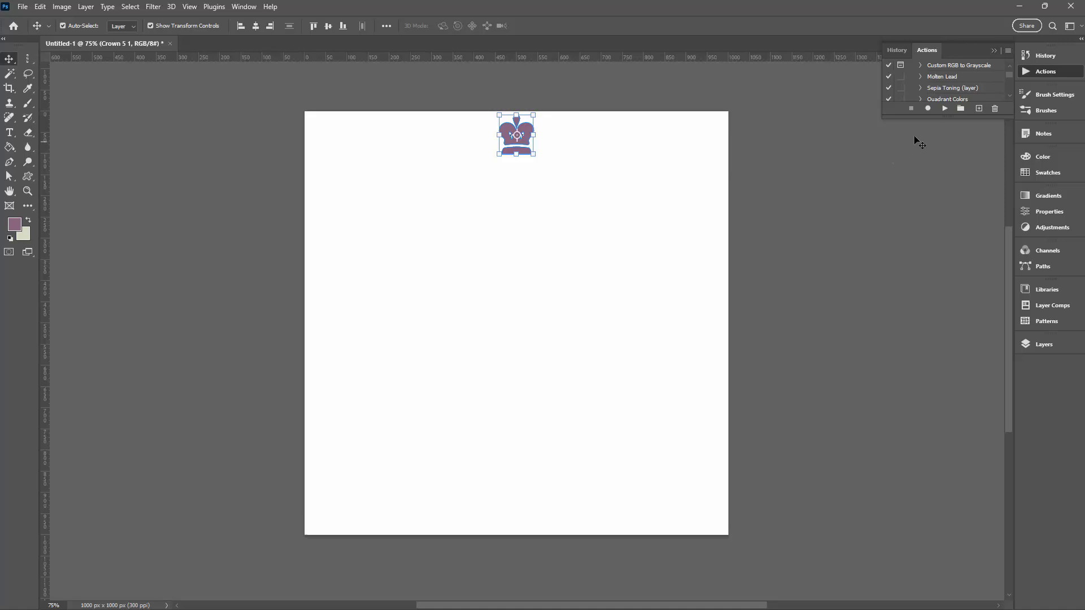
left_click_drag(909, 117, 915, 444)
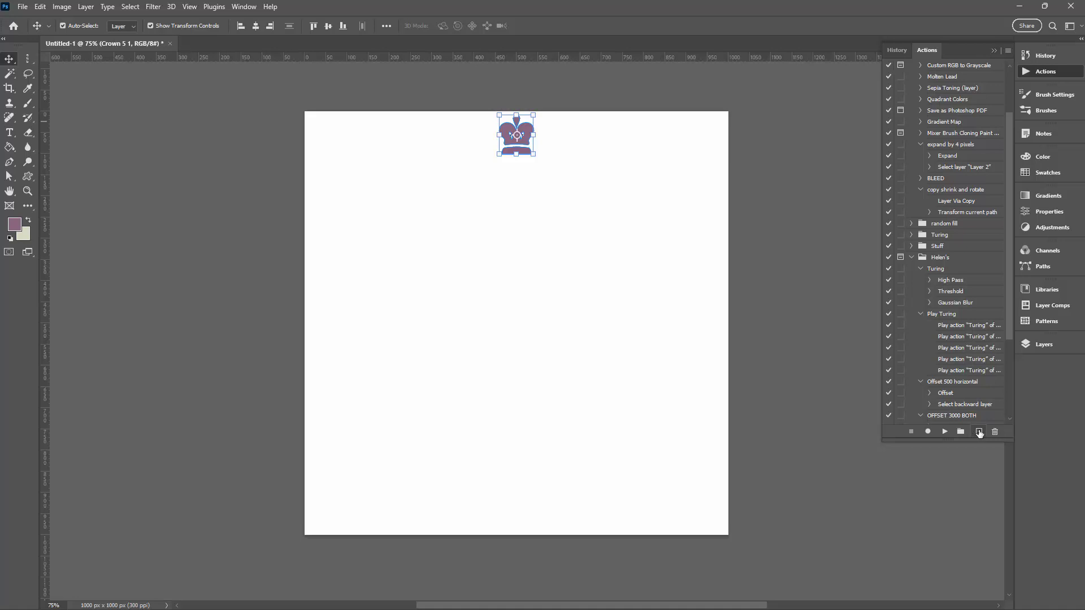
Step: Create a new action named 'rotate 20' in the Actions panel
left_click(979, 432)
left_click_drag(517, 415, 693, 218)
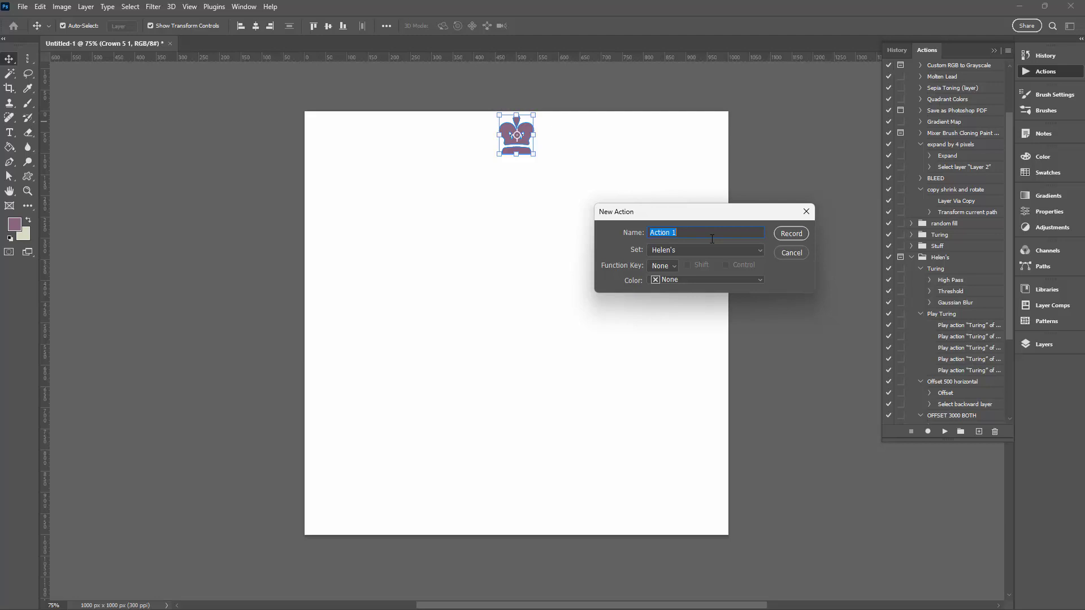
type("rotate 20")
Step: Start recording and duplicate the crown onto 'Crown 5 1 copy' with Shape Layer Via Copy
left_click(791, 233)
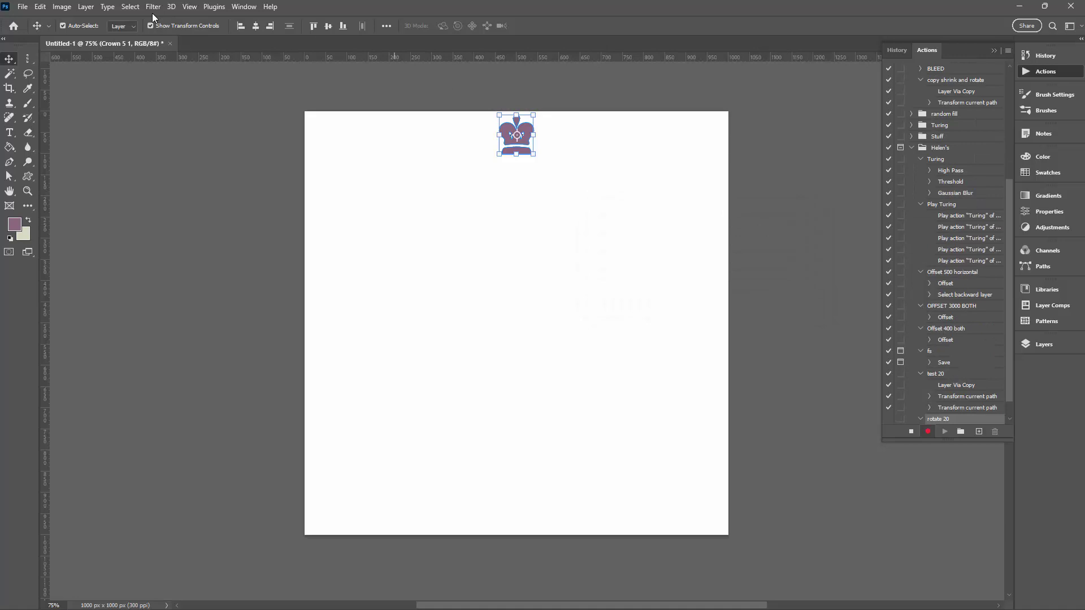
left_click(84, 7)
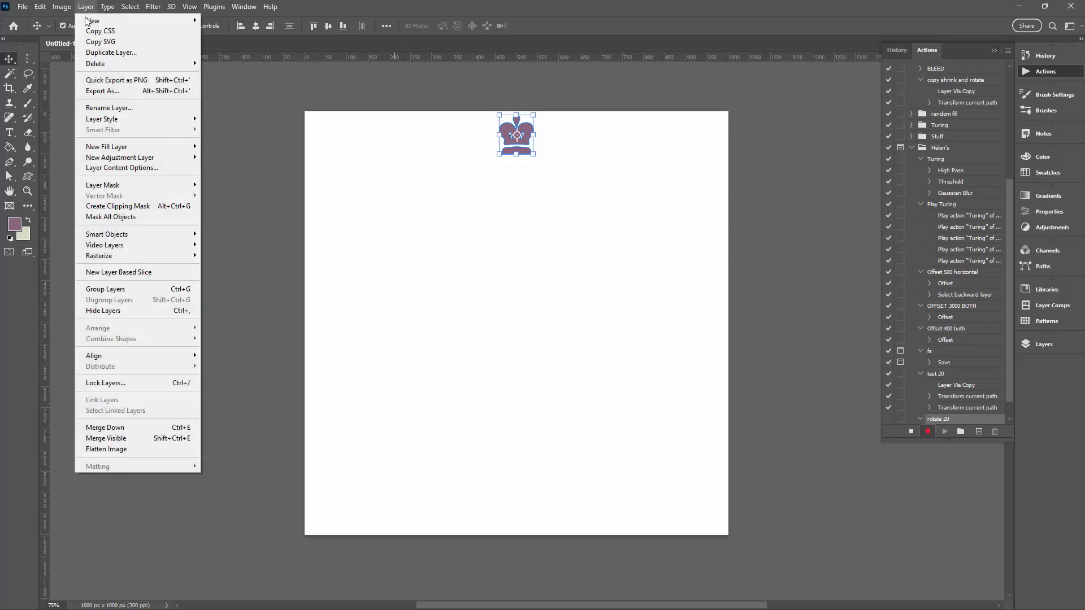
mouse_move(92, 21)
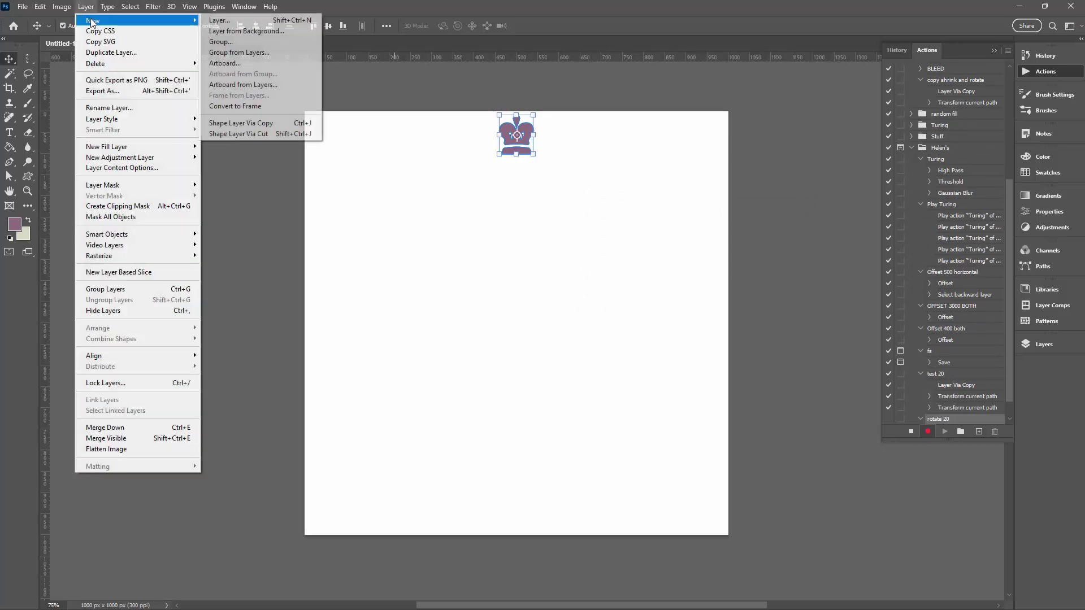
left_click(249, 127)
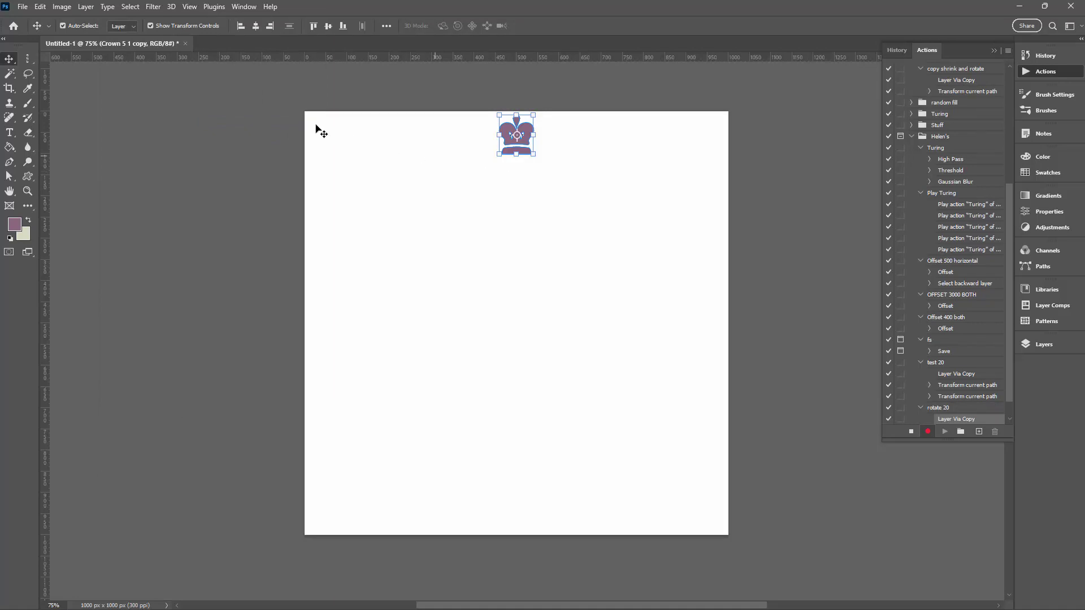
Step: Free-transform the crown copy's path and drag its reference point down toward the canvas centre
left_click(42, 8)
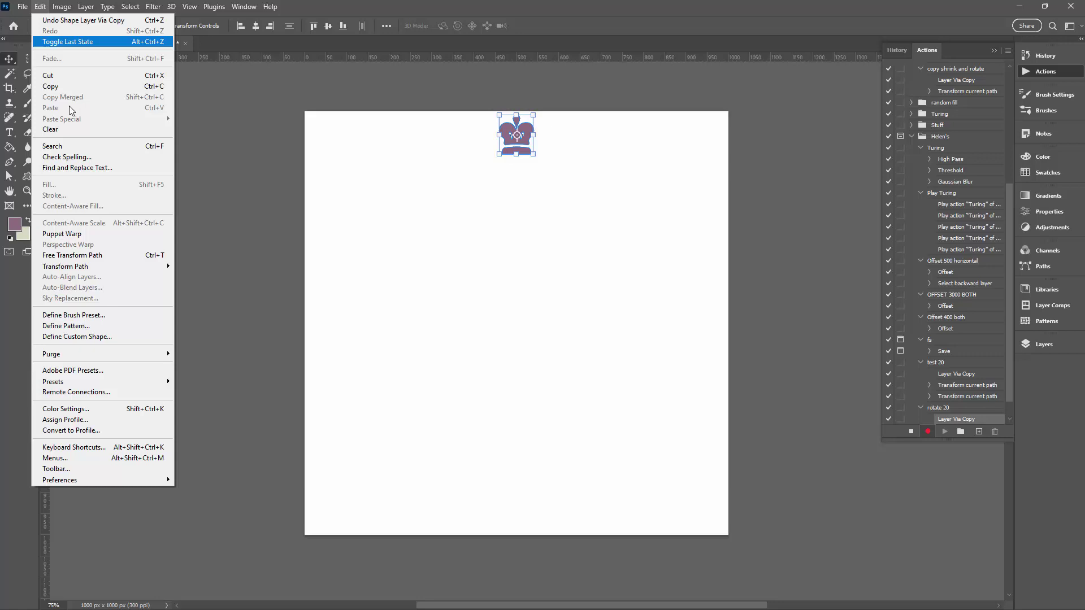
left_click(103, 257)
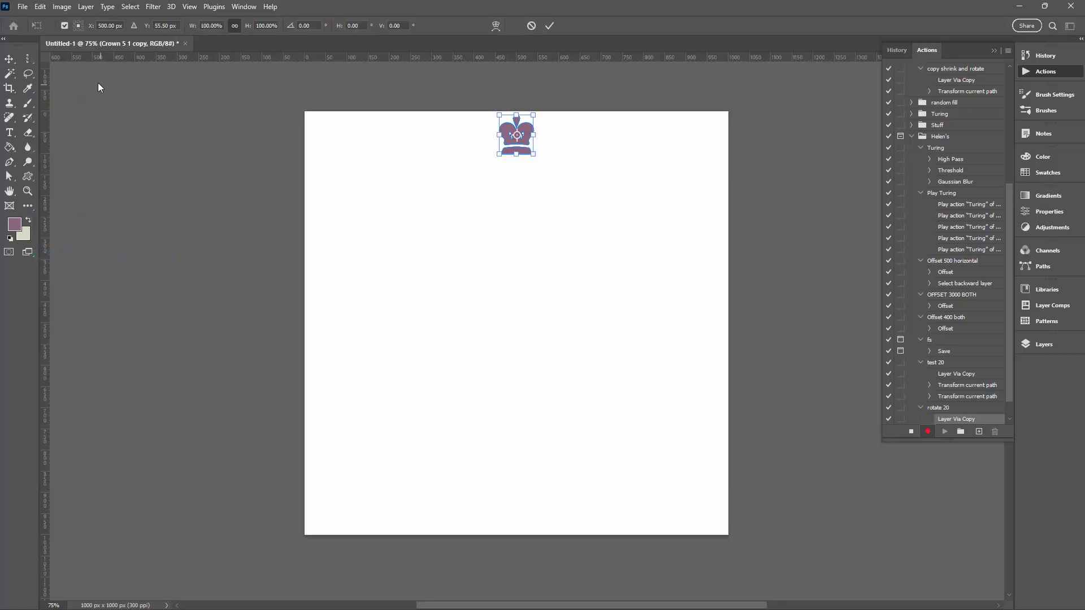
left_click(64, 24)
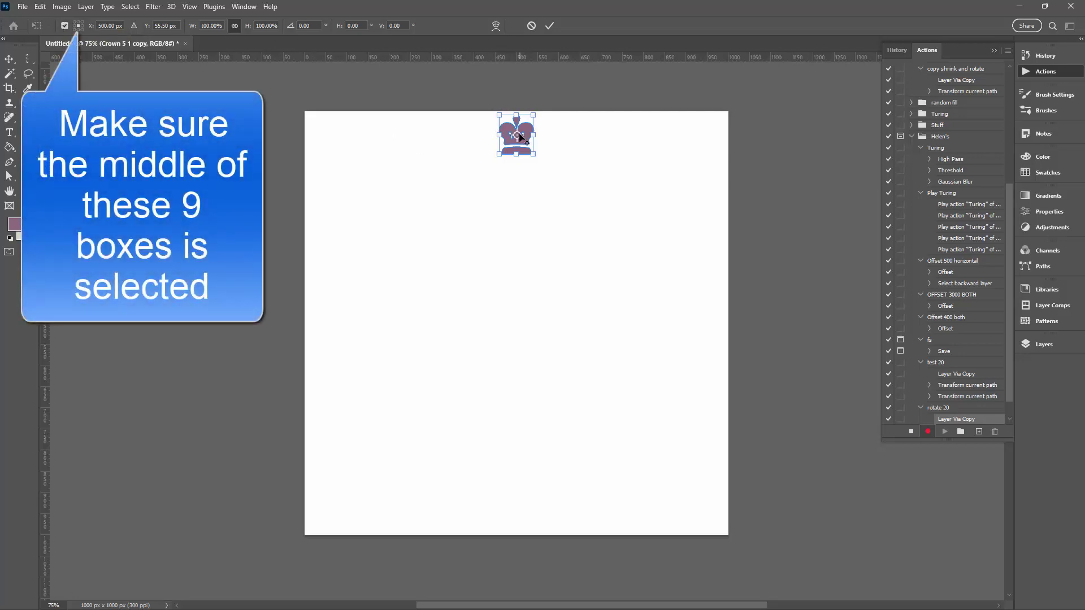
left_click_drag(518, 136, 523, 308)
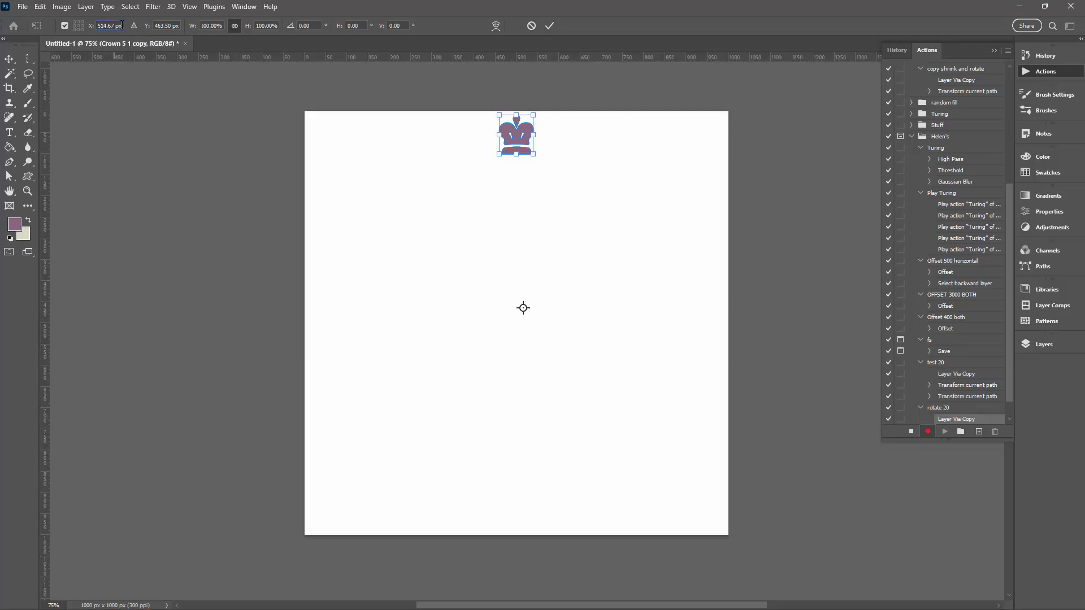
Step: Set the pivot to X 500 px, Y 500 px and enter a 20° rotation angle
left_click(113, 26)
type("500")
key("Tab")
type("0")
key("Tab")
left_click_drag(318, 23, 300, 25)
type("2")
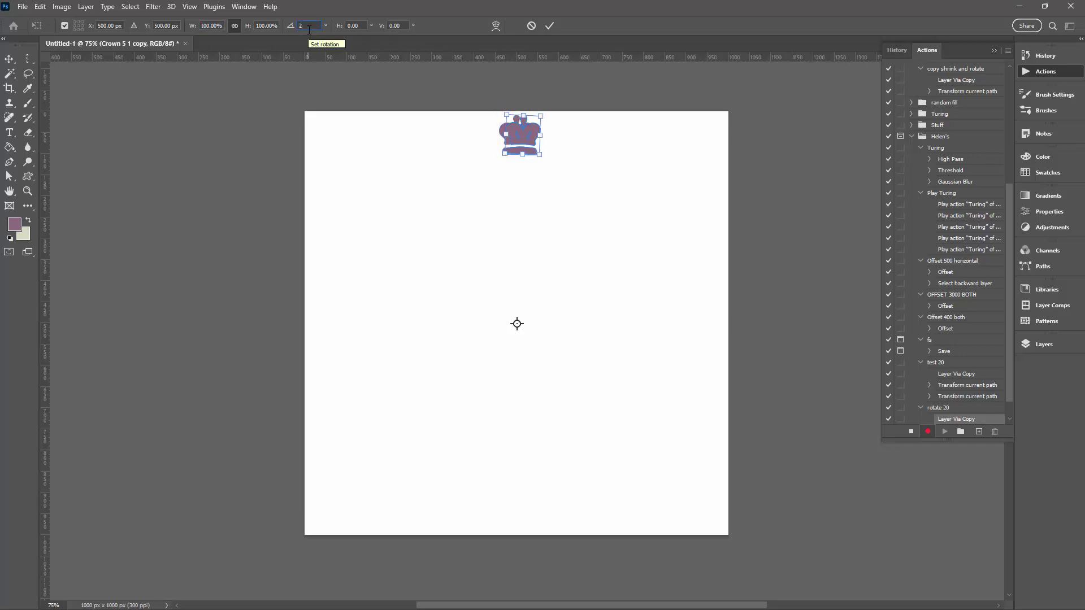
type("0")
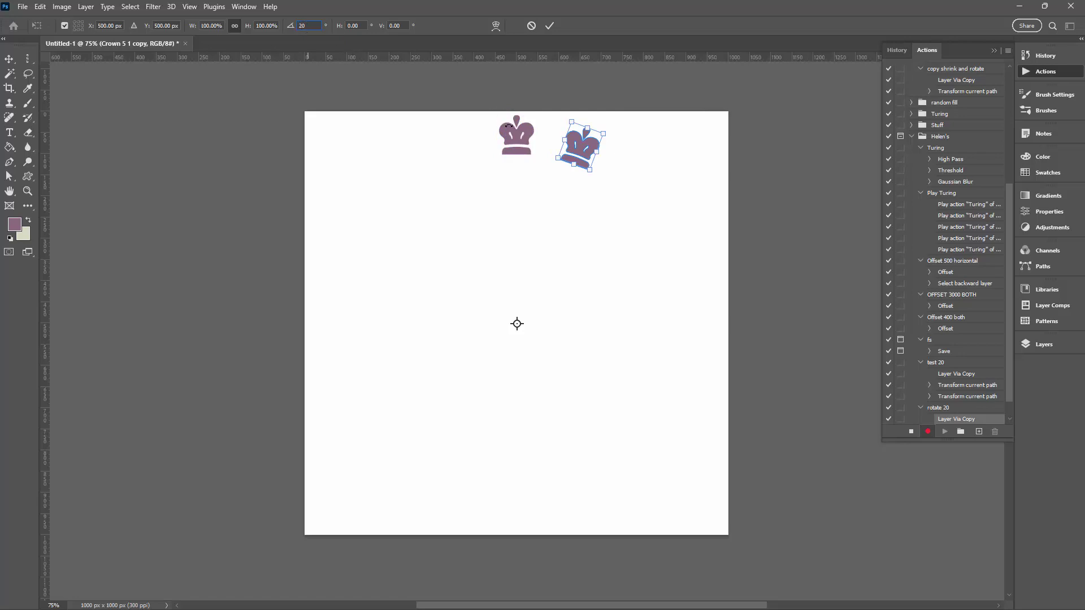
Step: Commit the 20° rotation, record a second path transform at -20°, then stop recording
left_click(550, 26)
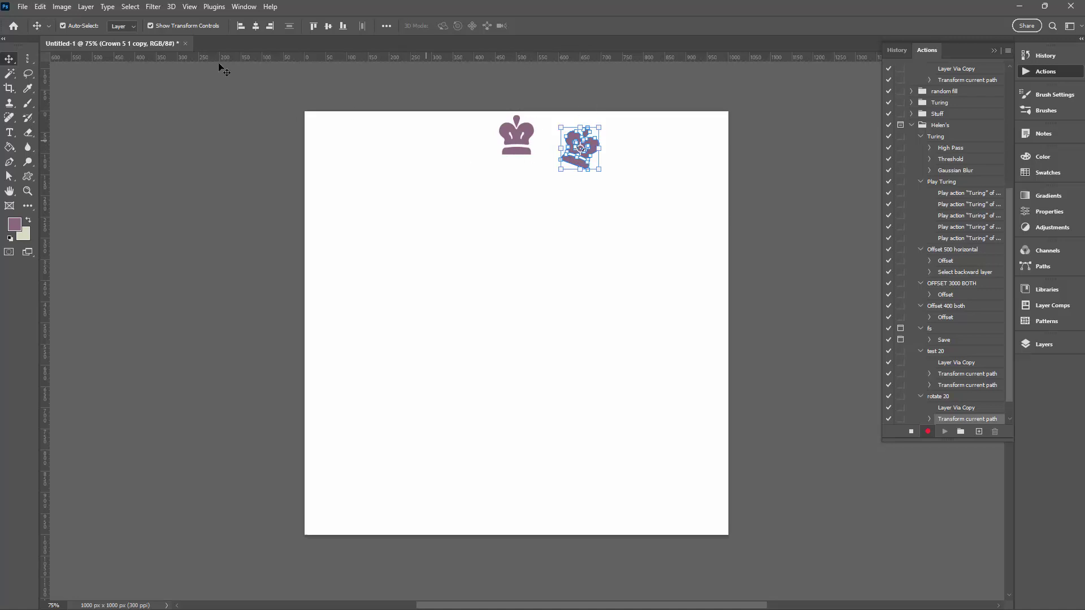
left_click(40, 7)
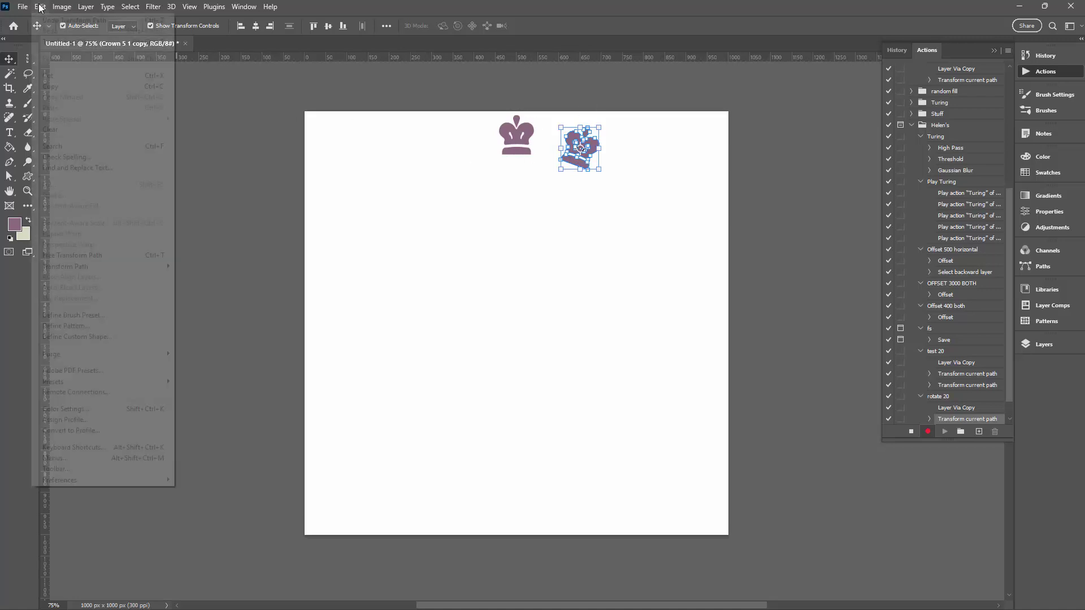
mouse_move(98, 273)
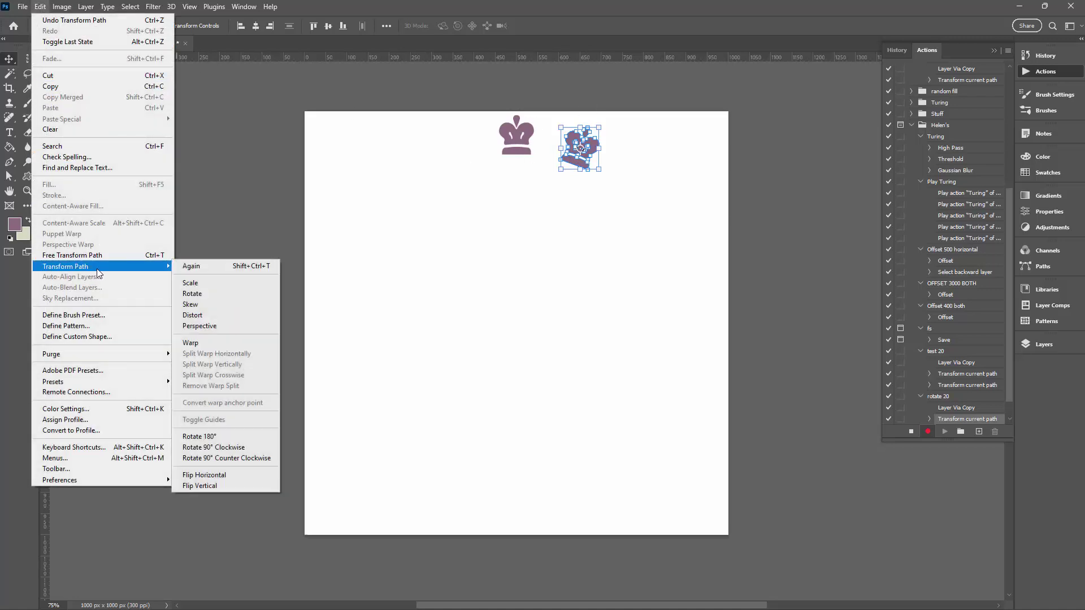
left_click(211, 294)
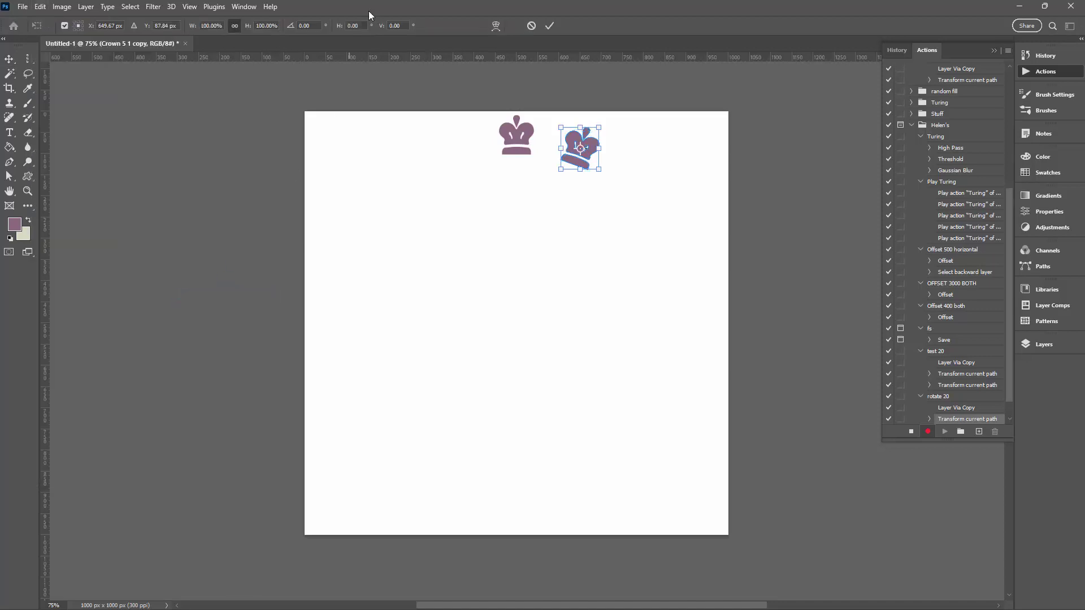
left_click_drag(309, 25, 299, 28)
type("-20")
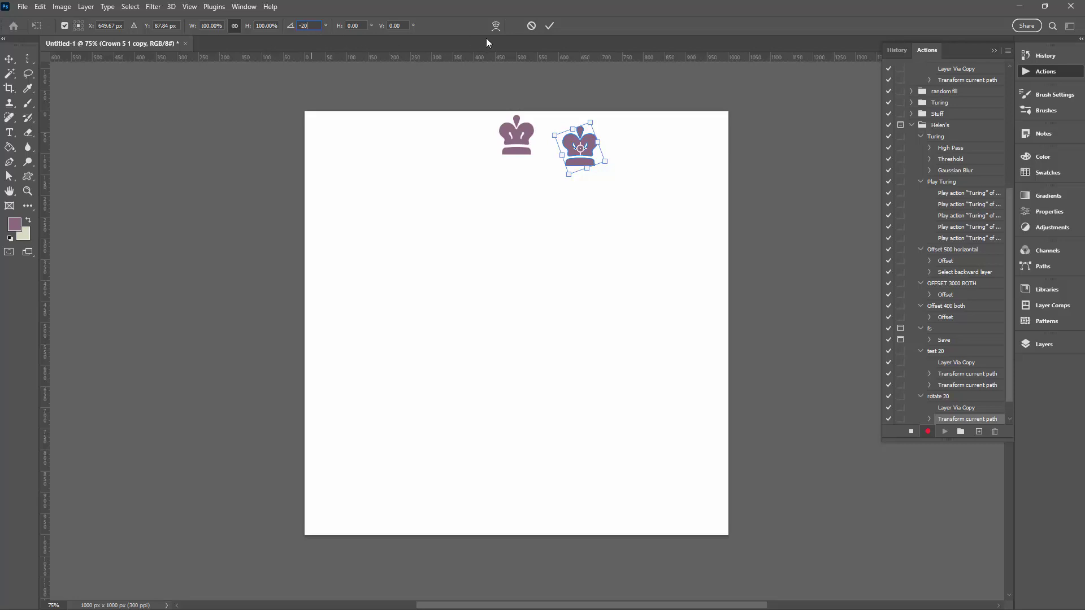
left_click(549, 26)
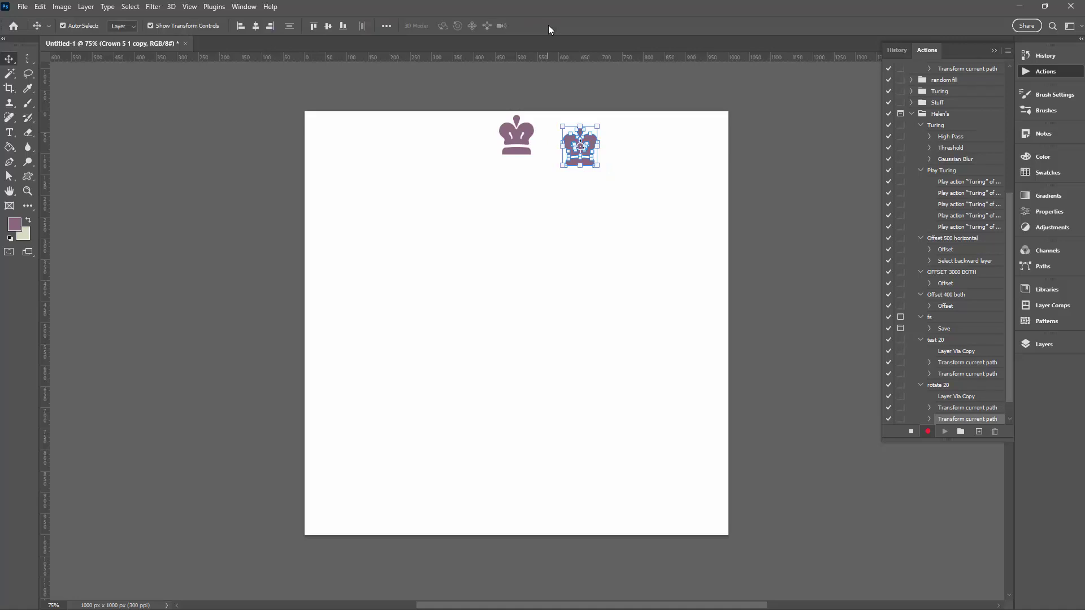
left_click(911, 432)
Step: Replay rotate 20 repeatedly until upright crowns form a complete ring of 18 around the canvas
left_click(935, 386)
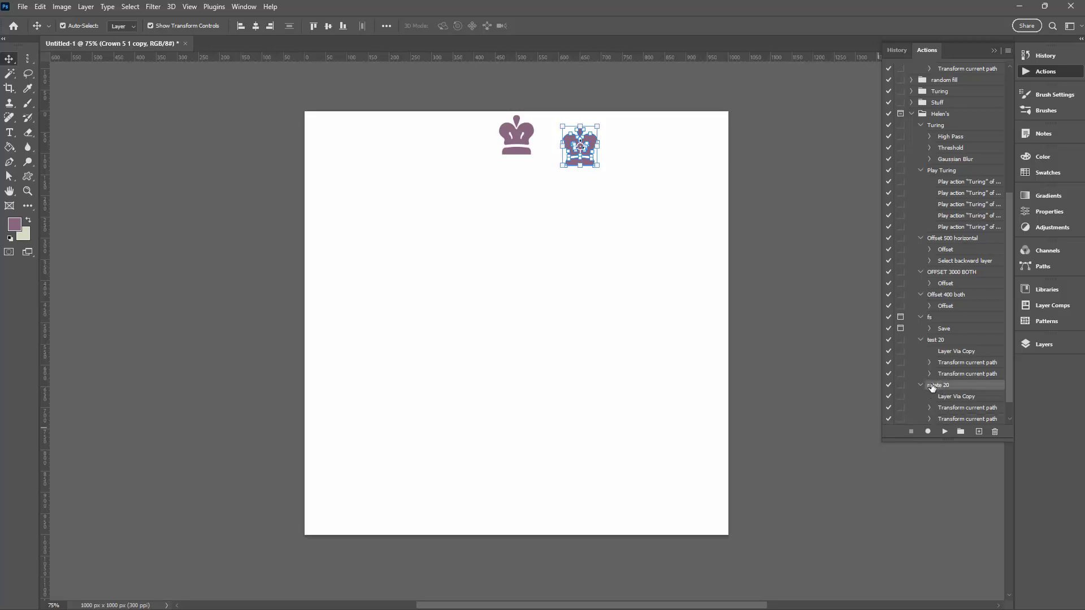
left_click_drag(925, 442, 924, 508)
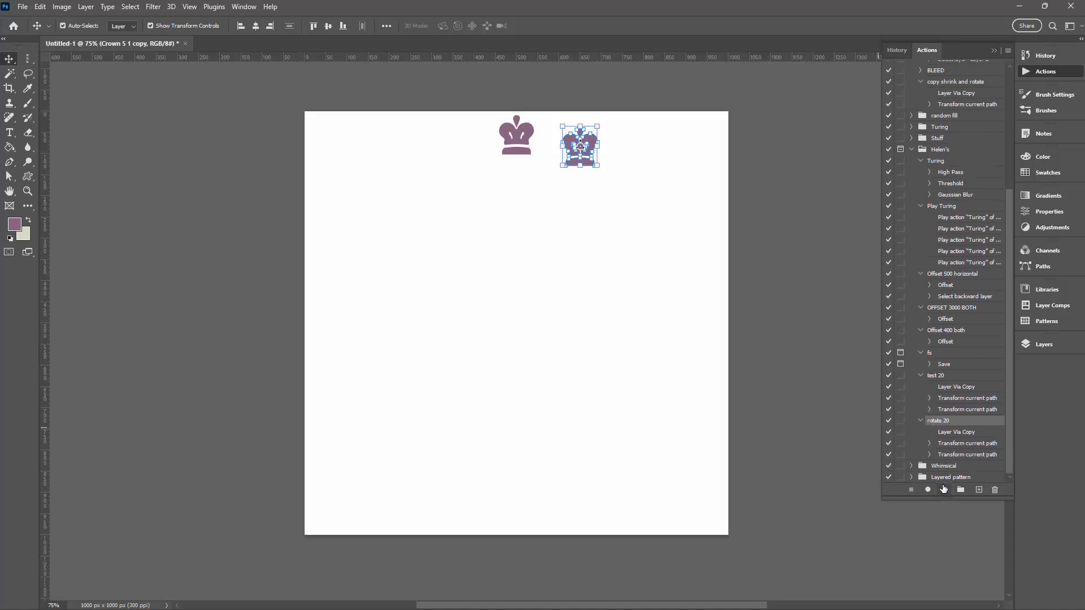
left_click(944, 490)
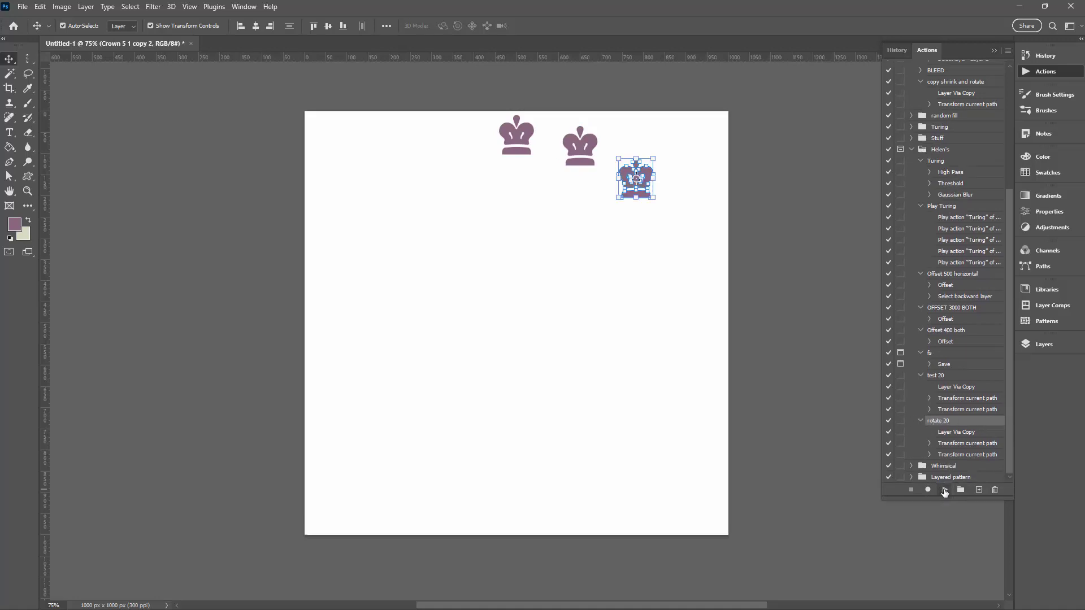
left_click(944, 490)
left_click(944, 490)
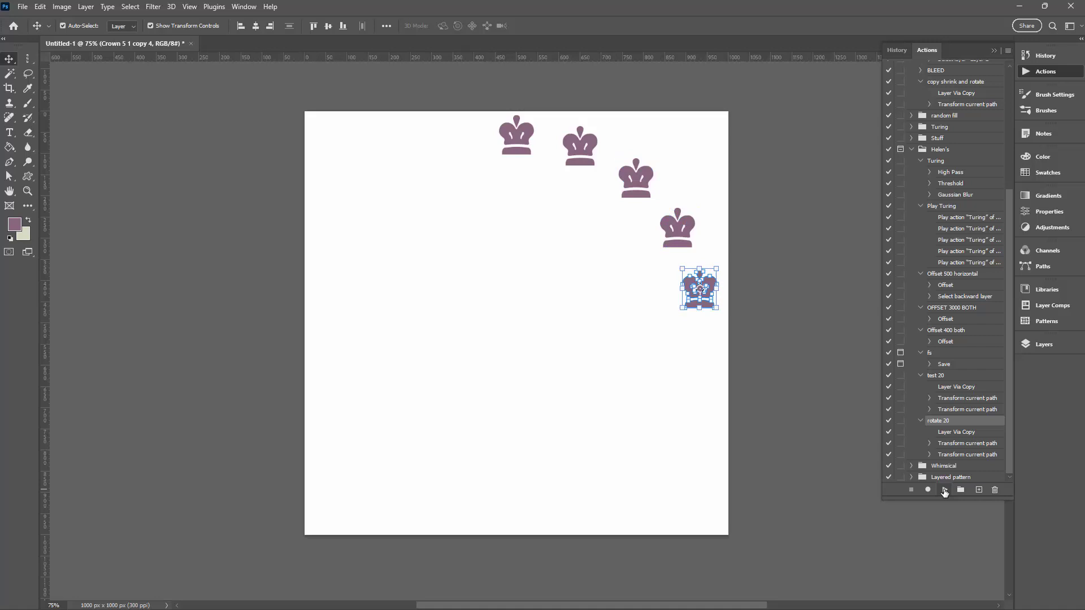
left_click(944, 490)
left_click(944, 490)
left_click(944, 490)
left_click(944, 491)
left_click(944, 491)
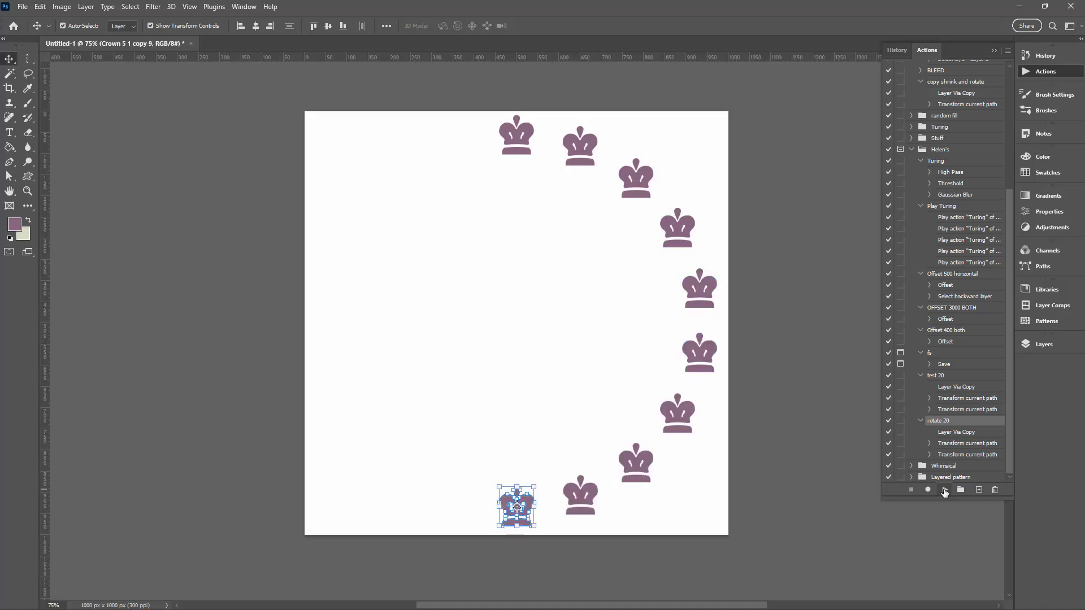
left_click(945, 491)
left_click(945, 490)
left_click(944, 491)
left_click(944, 490)
left_click(944, 491)
left_click(944, 490)
left_click(944, 490)
left_click(944, 490)
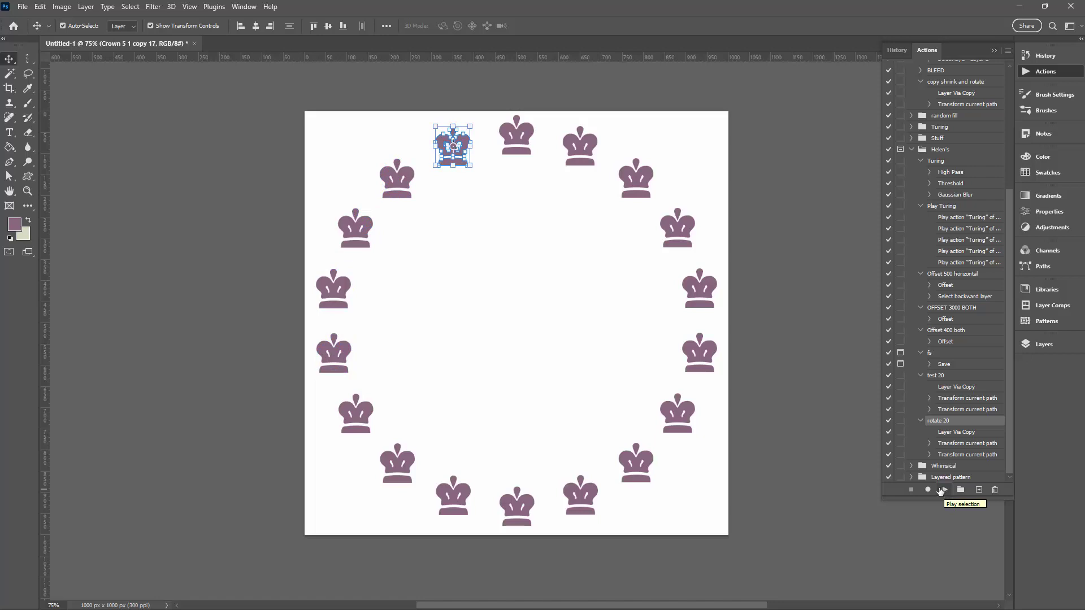
left_click(943, 490)
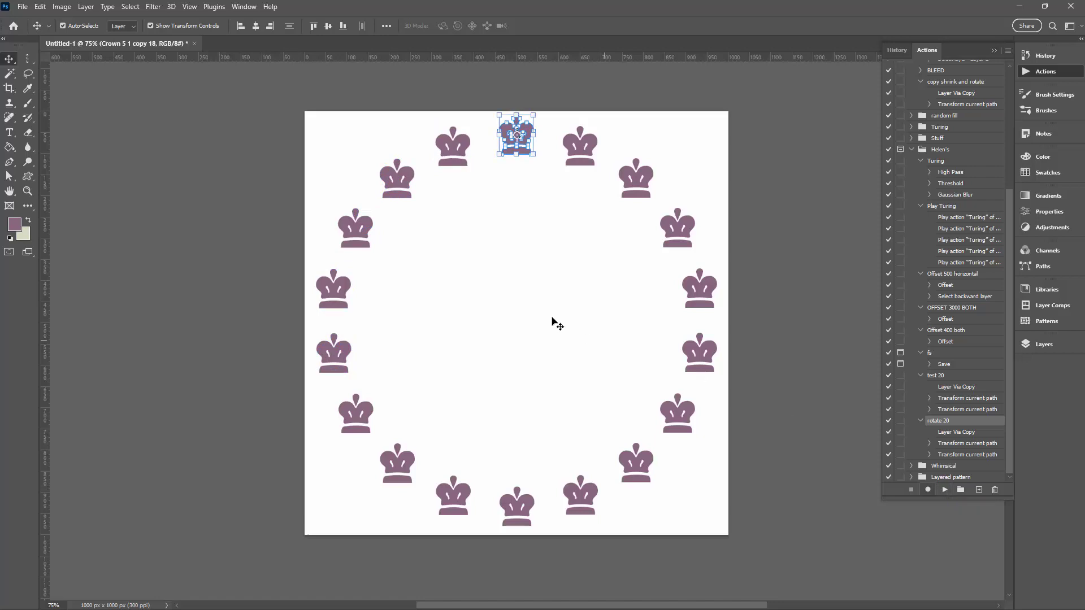
Step: Select the top crown, step to its neighbouring crown layer, then deselect all crowns
left_click(646, 99)
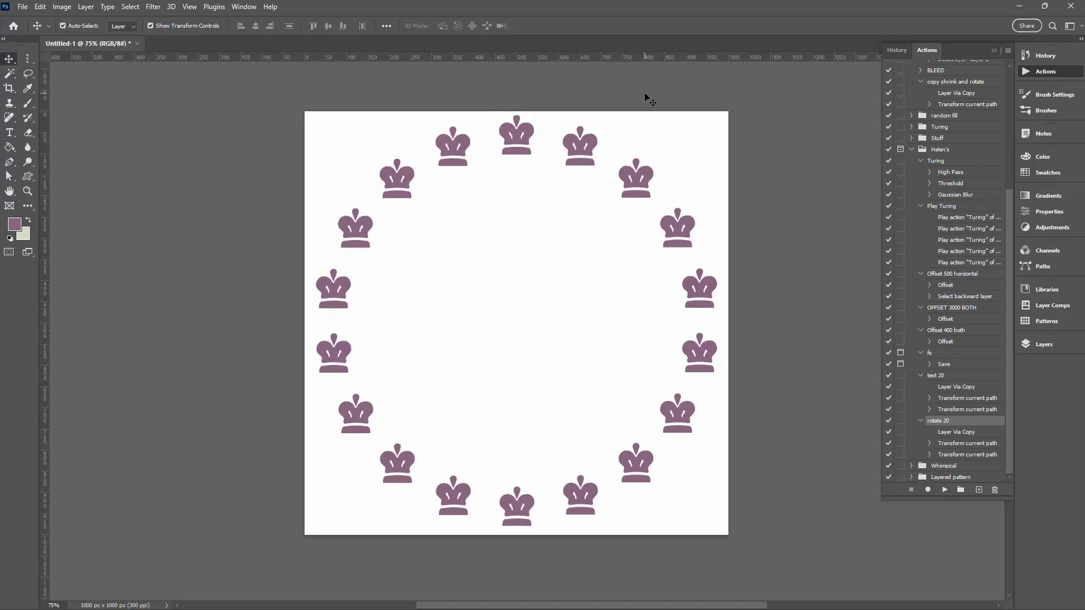
left_click(526, 146)
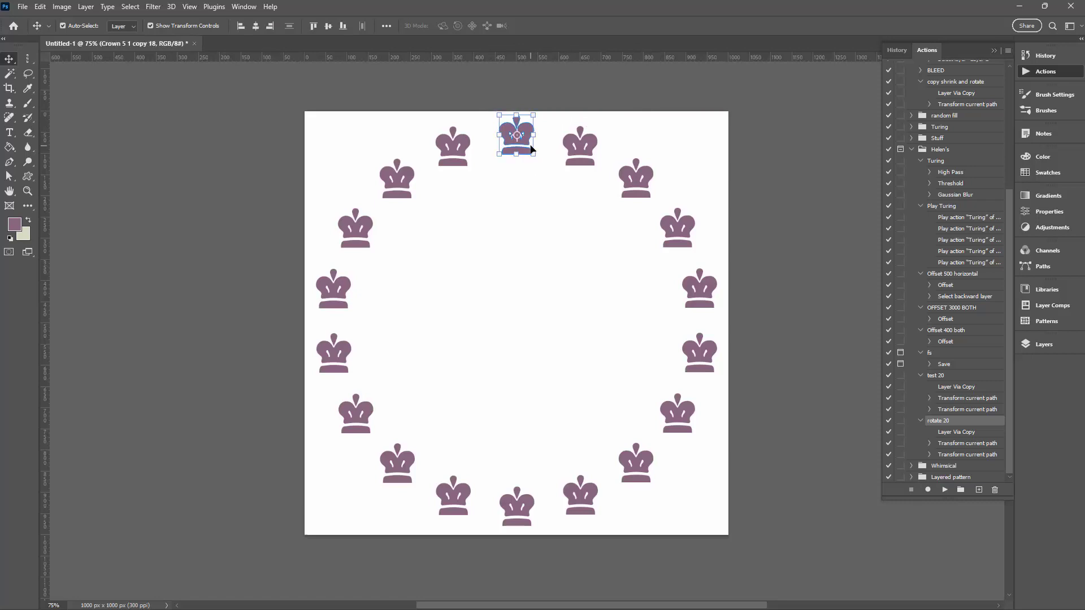
key("alt+bracketleft")
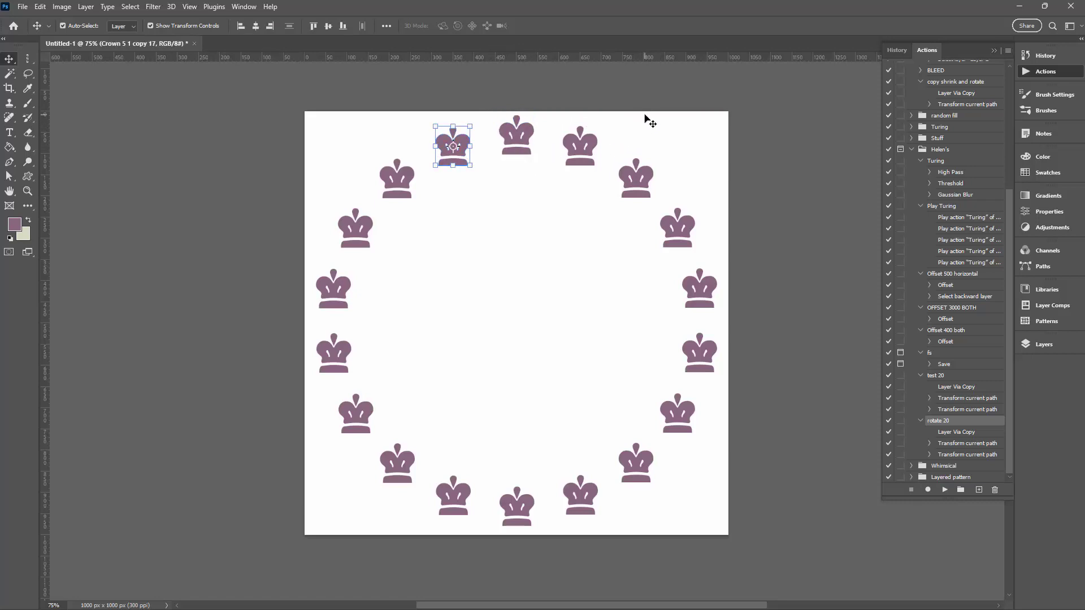
left_click(646, 116)
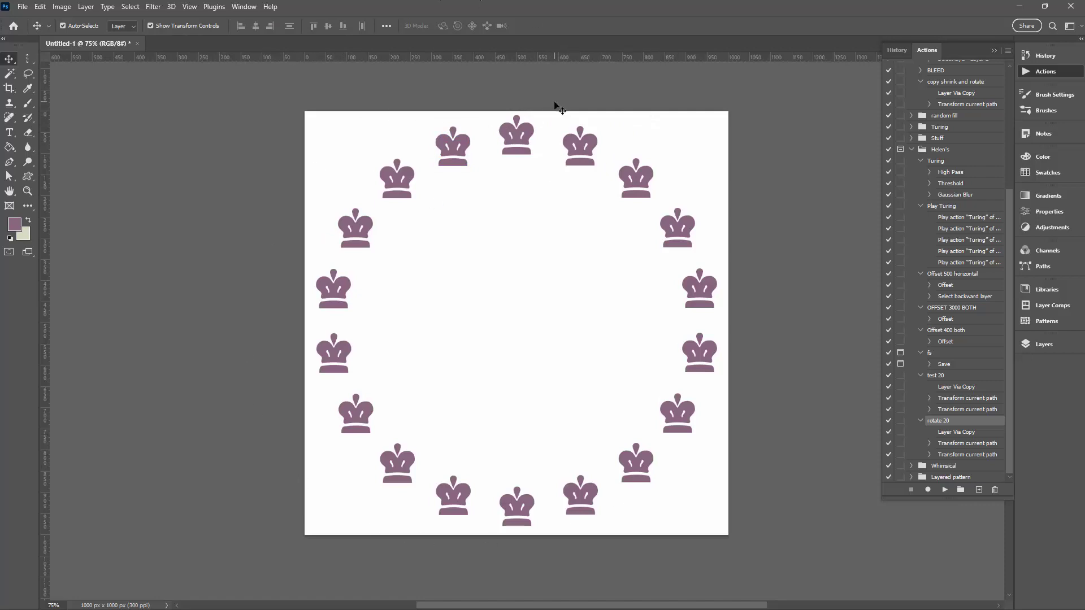
Step: Delete the right, left and bottom crown copies, leaving only the original top crown
left_click_drag(559, 96, 724, 528)
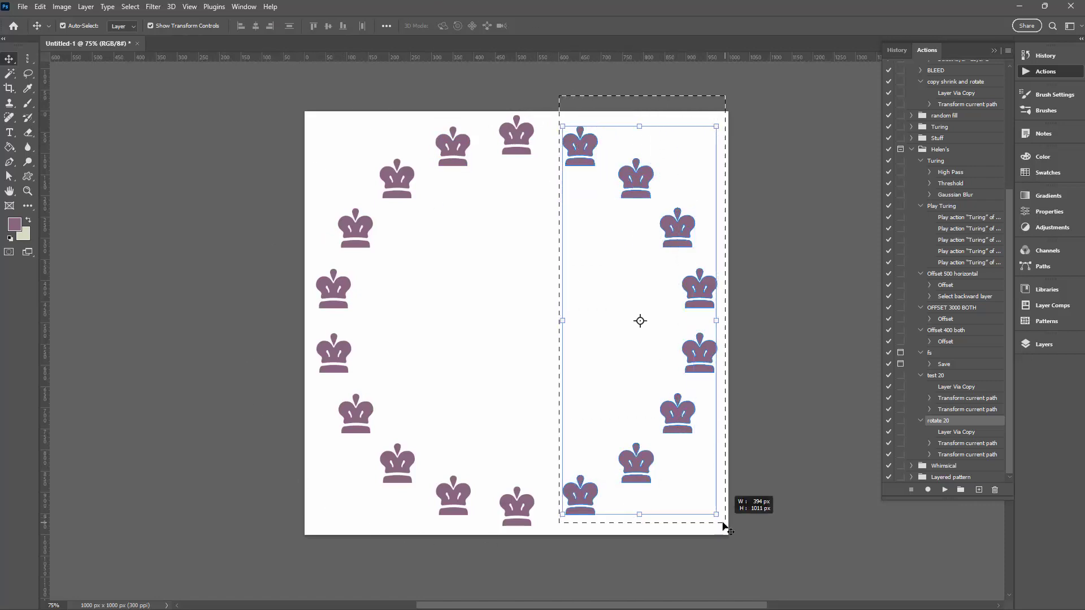
key("Delete")
left_click_drag(300, 97, 467, 532)
key("Delete")
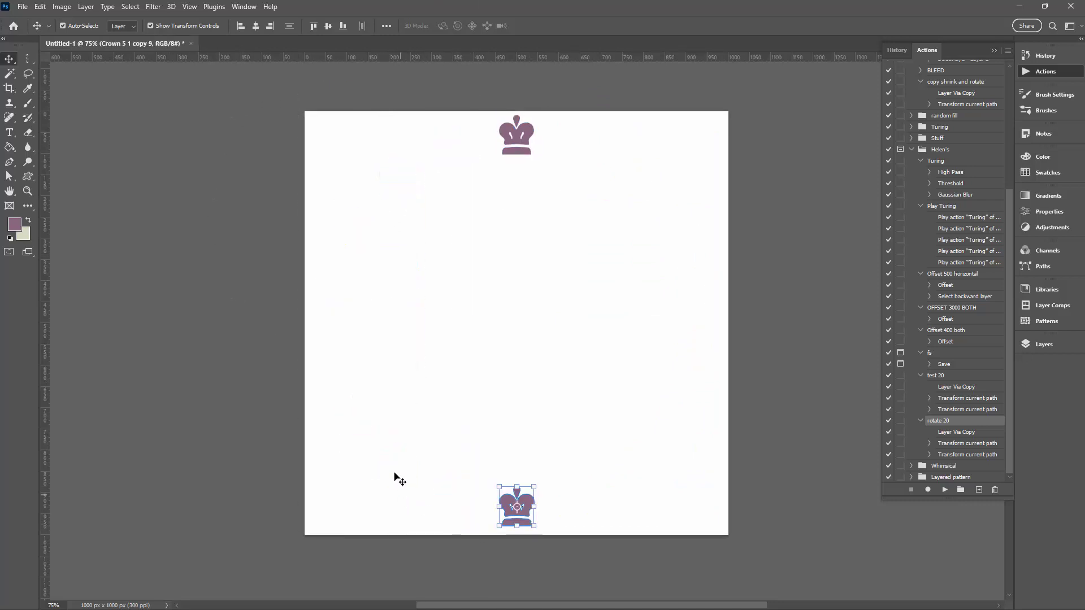
left_click_drag(407, 439, 591, 588)
key("Delete")
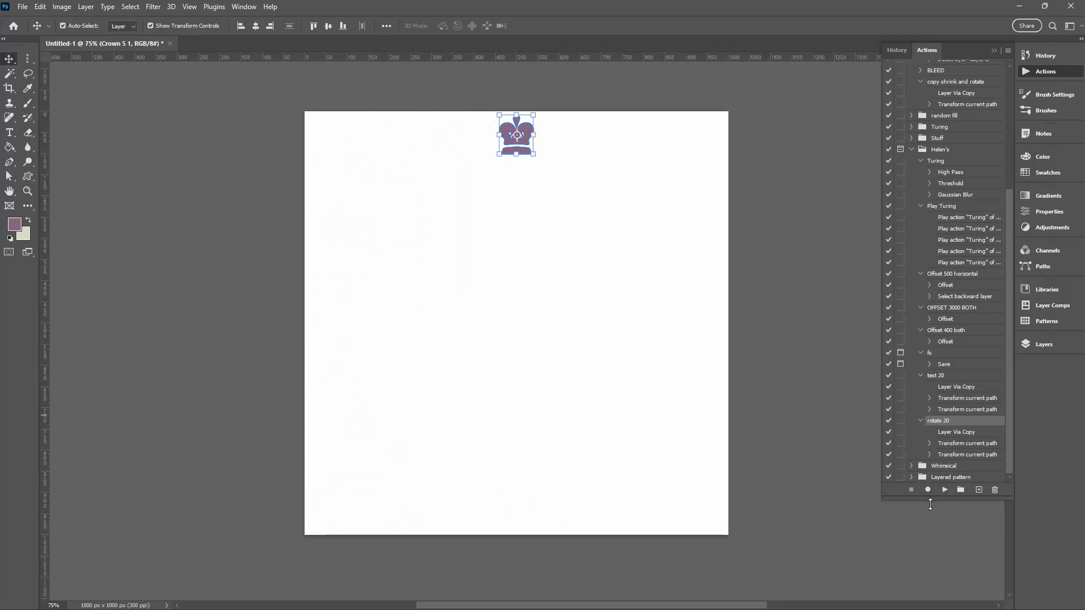
Step: Untick the last Transform current path step in rotate 20 to exclude it from playback
left_click_drag(934, 498, 931, 566)
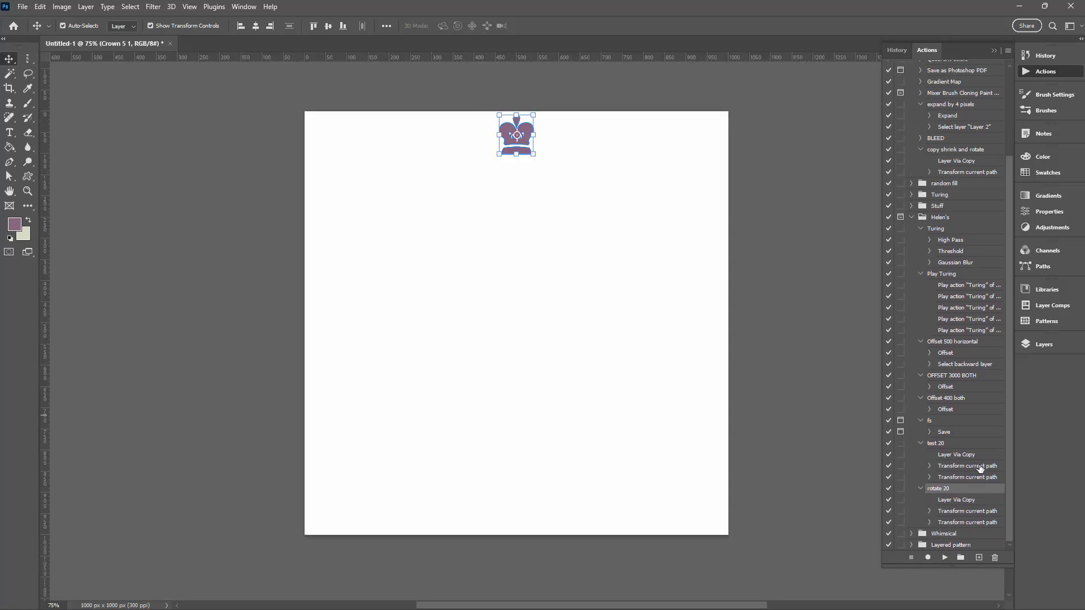
left_click(942, 501)
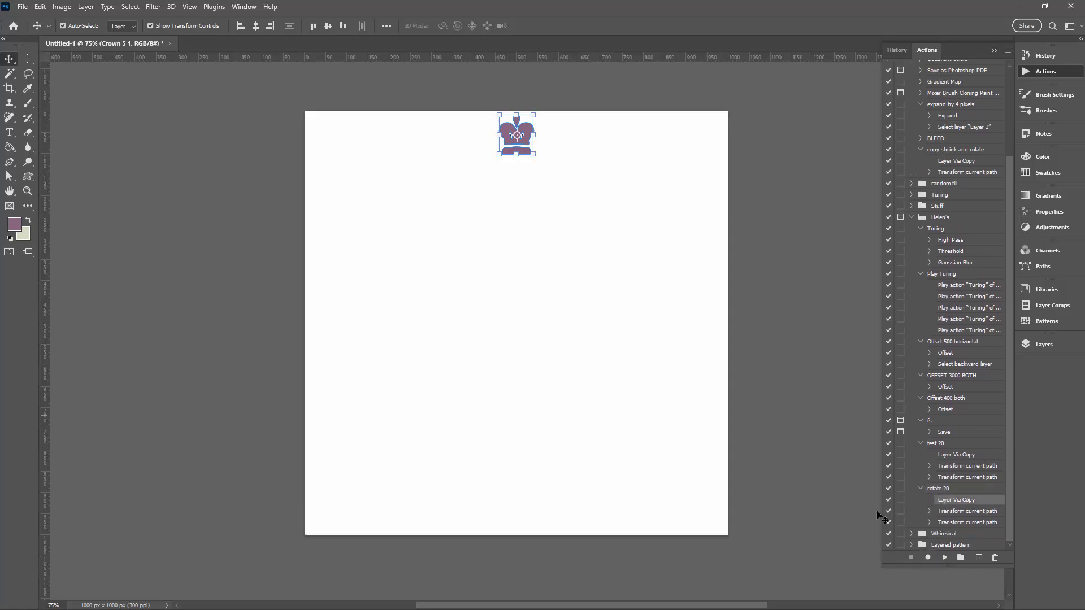
left_click_drag(880, 509, 783, 509)
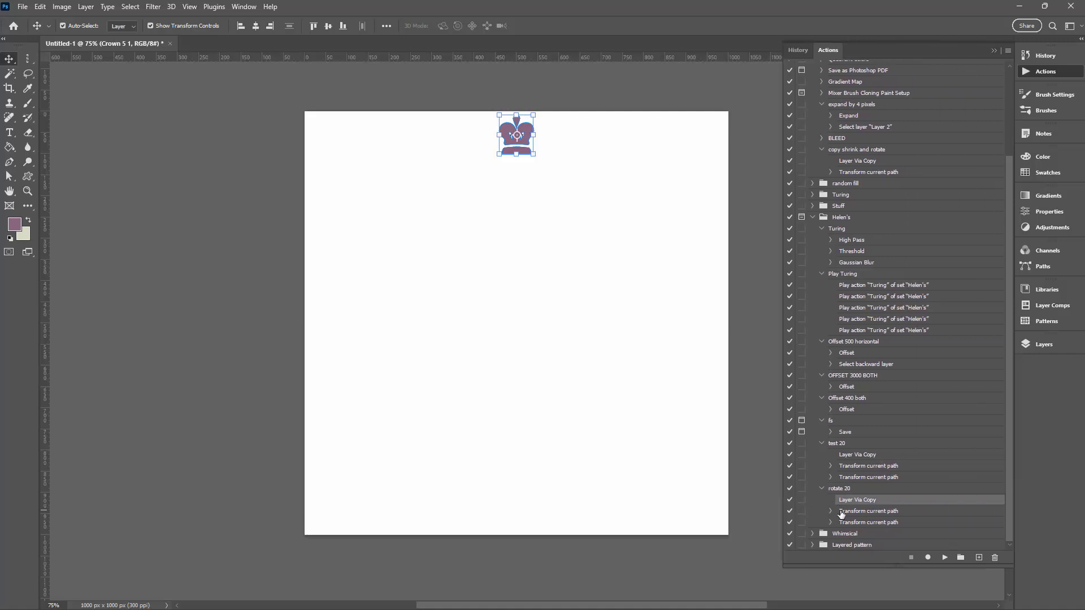
left_click(841, 511)
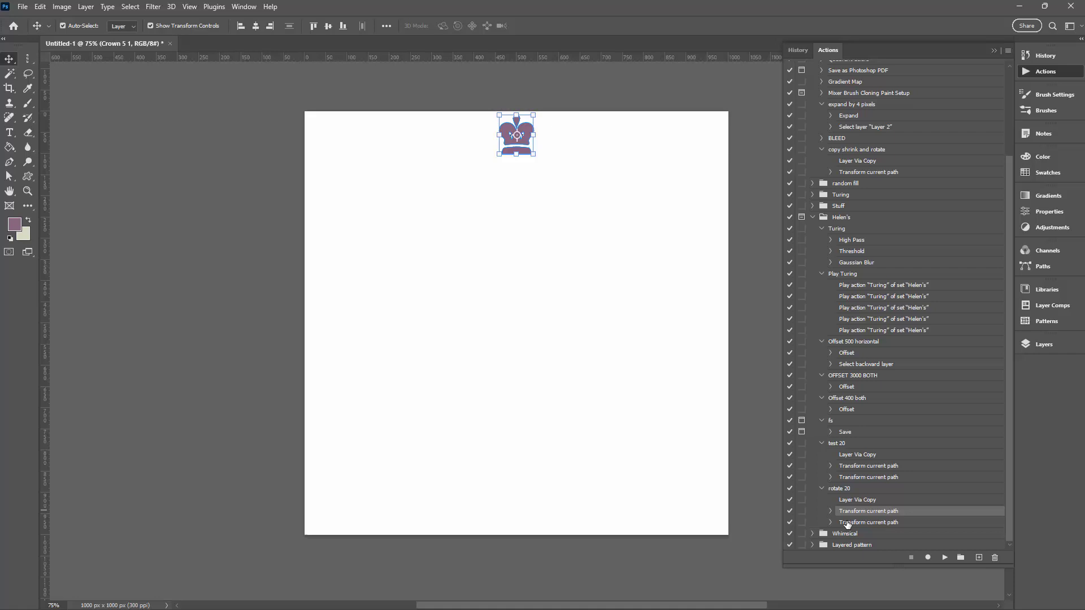
left_click(790, 523)
Step: Replay the revised rotate 20 until 18 progressively twisting crowns close the ring
left_click(838, 490)
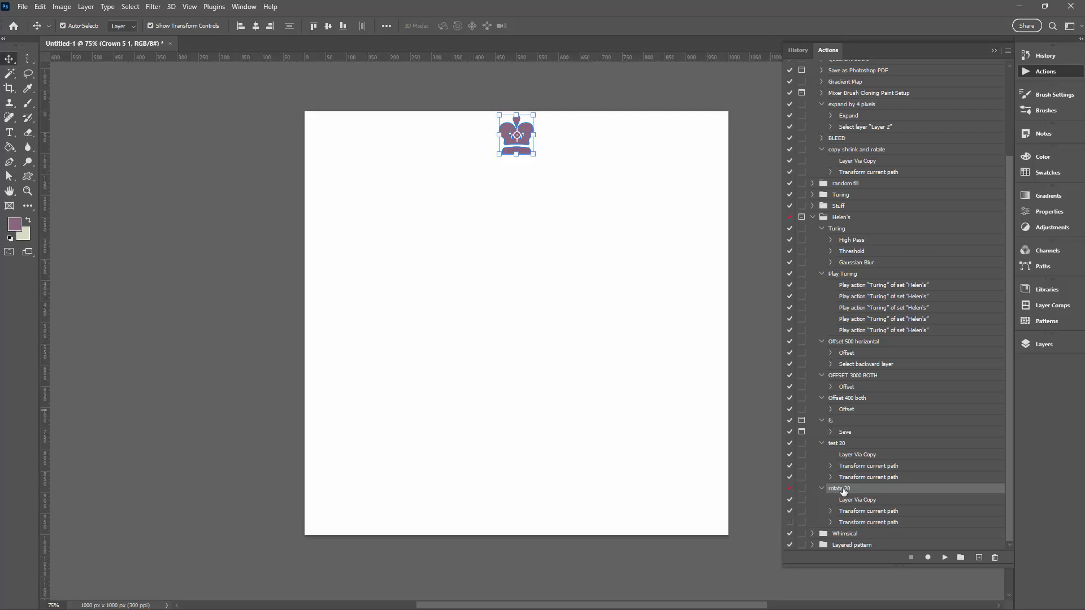
left_click(945, 558)
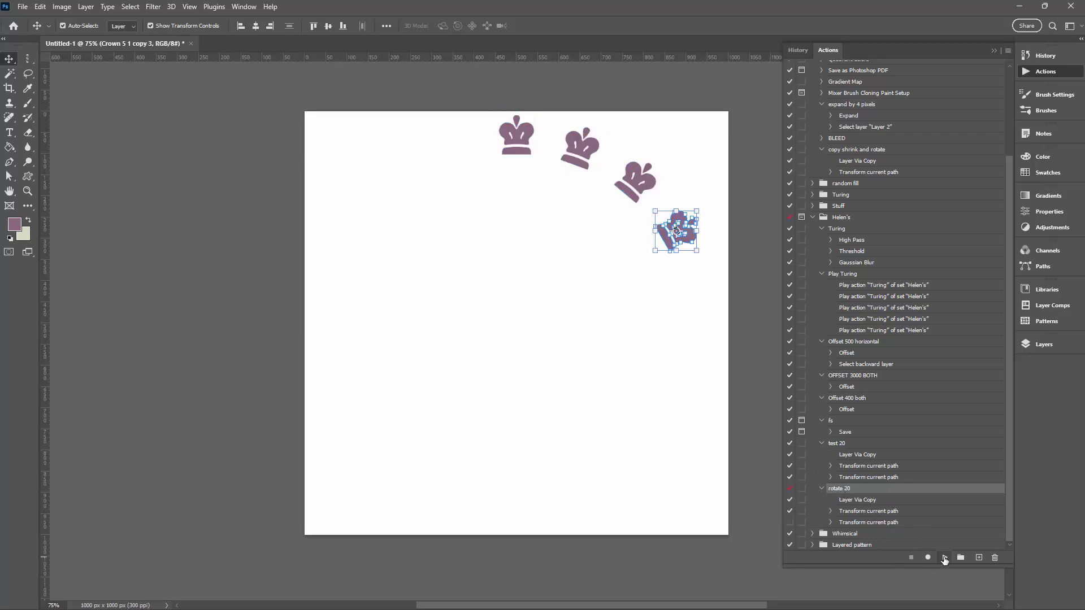
left_click(945, 557)
left_click(945, 558)
left_click(944, 557)
left_click(945, 558)
left_click(944, 558)
left_click(945, 558)
left_click(945, 558)
left_click(944, 557)
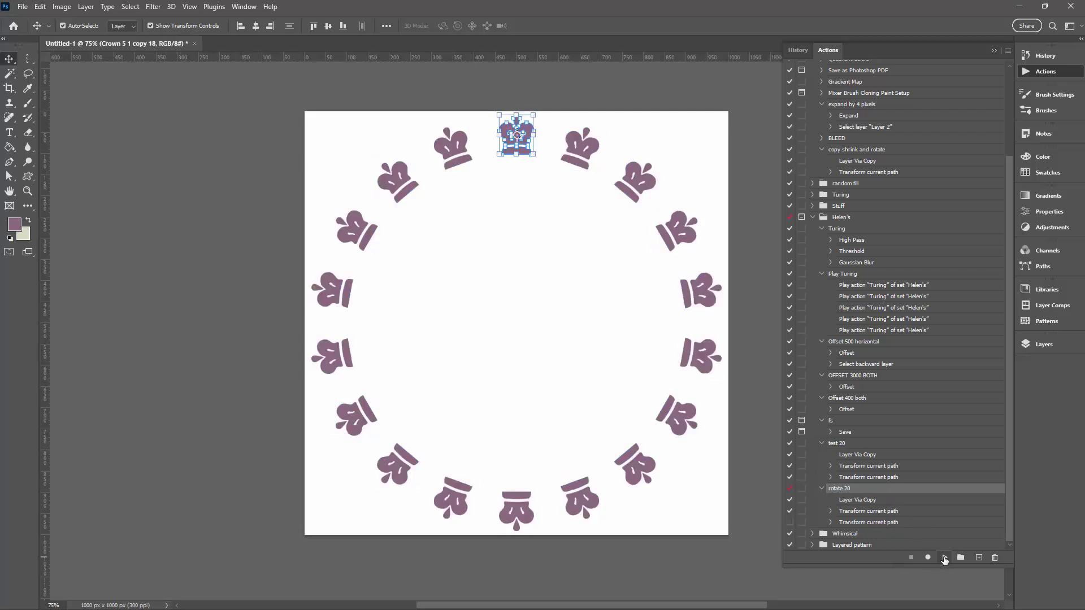
Step: Select the top crown, move the selection to the adjacent crown layer, then deselect
left_click(655, 93)
left_click(526, 139)
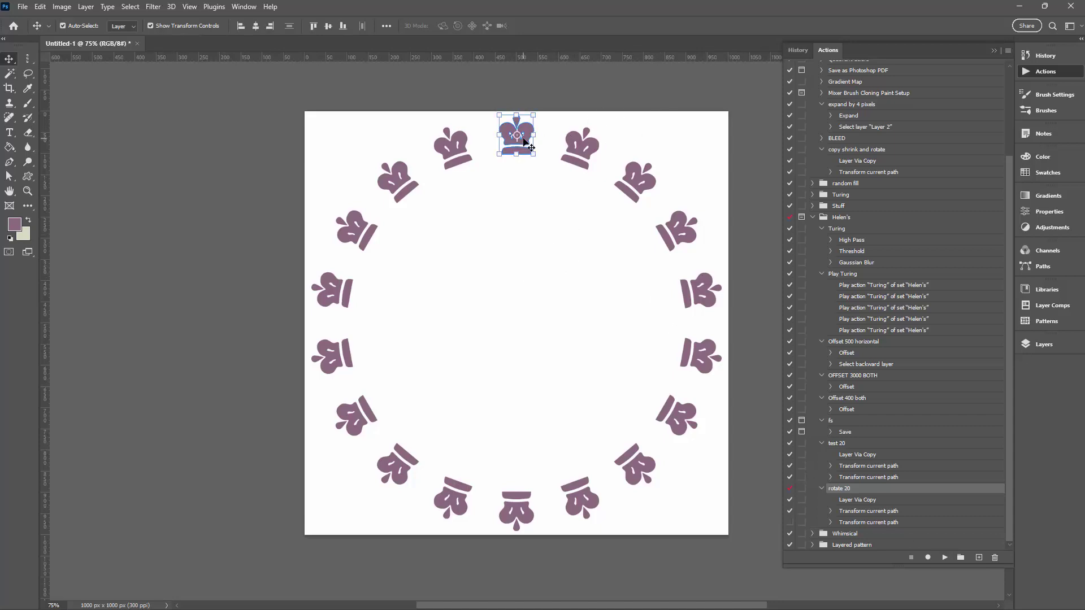
key("alt+bracketleft")
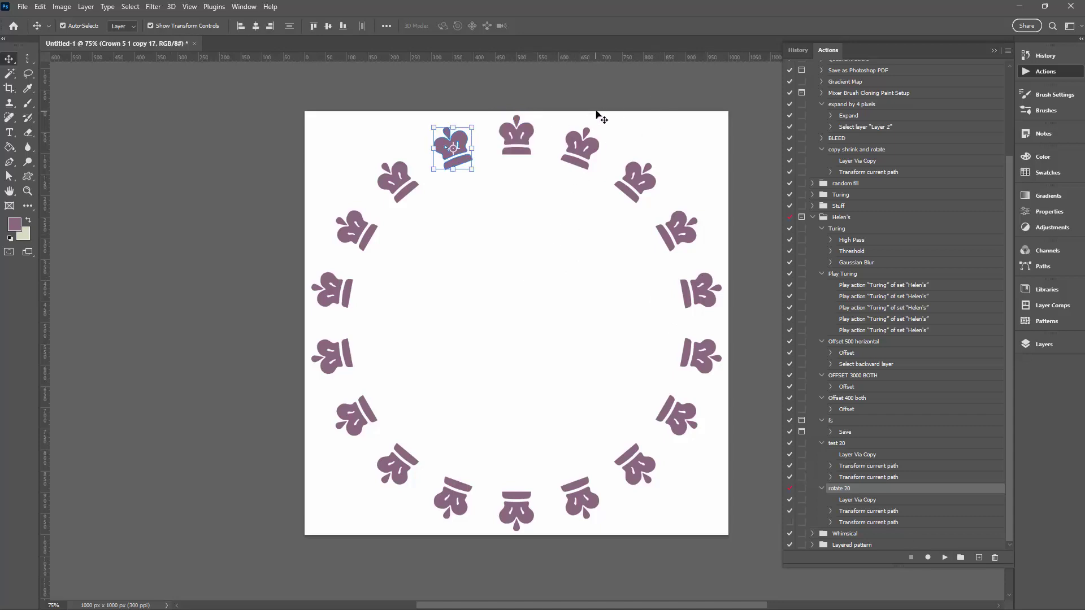
left_click(638, 128)
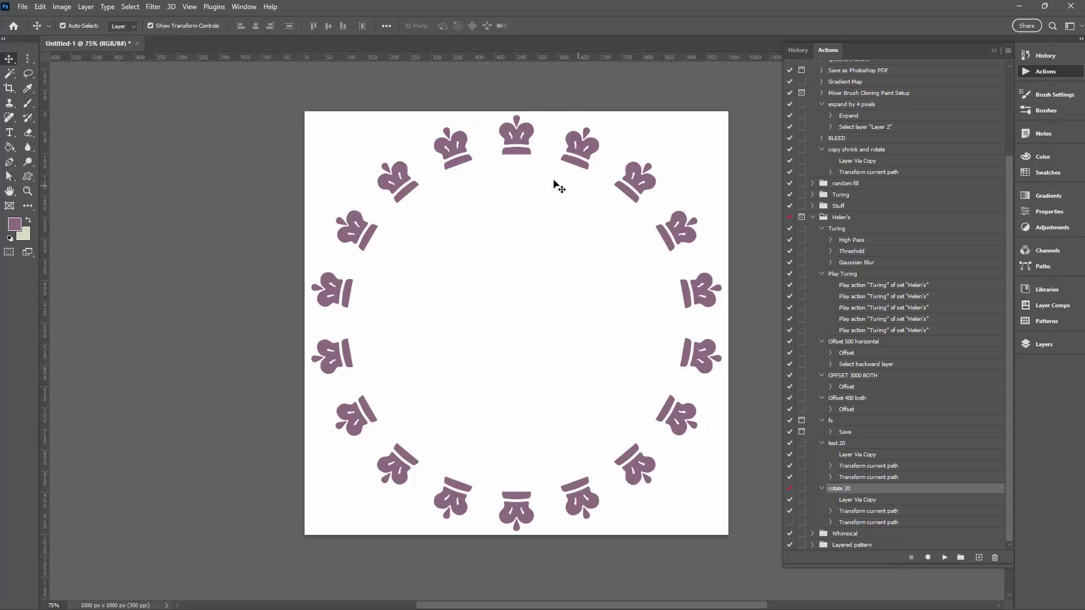